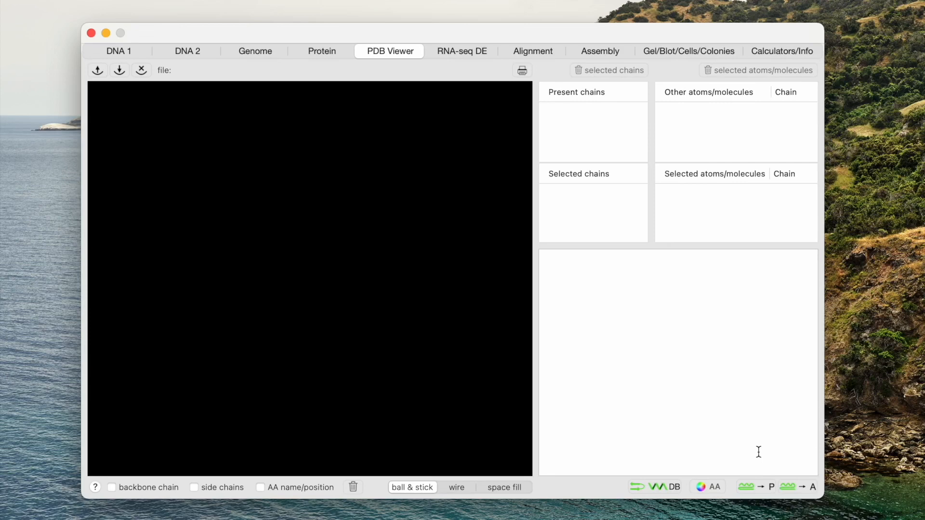
# Step: Open the structure file 7tbs.pdb from the Desktop
pyautogui.click(97, 71)
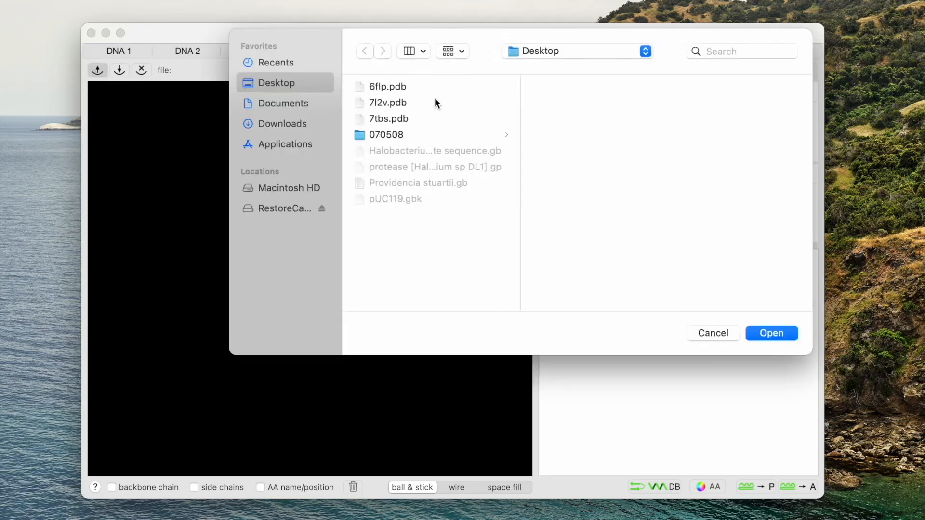
pyautogui.click(407, 117)
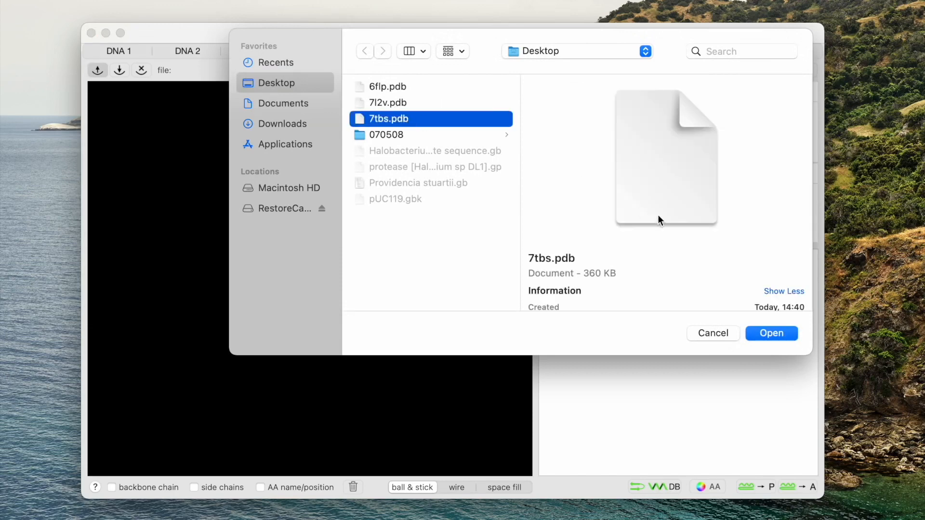
pyautogui.click(772, 334)
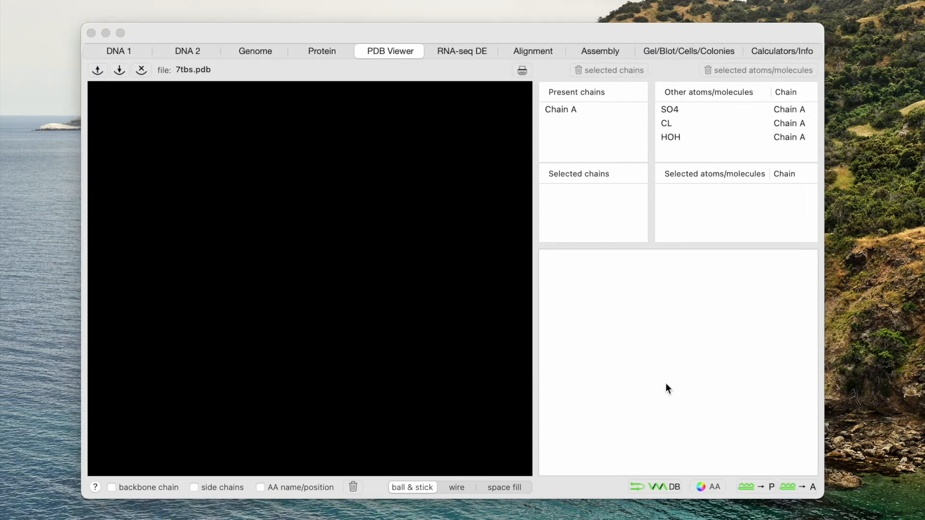
# Step: Display Chain A of the structure in the viewer
pyautogui.click(564, 111)
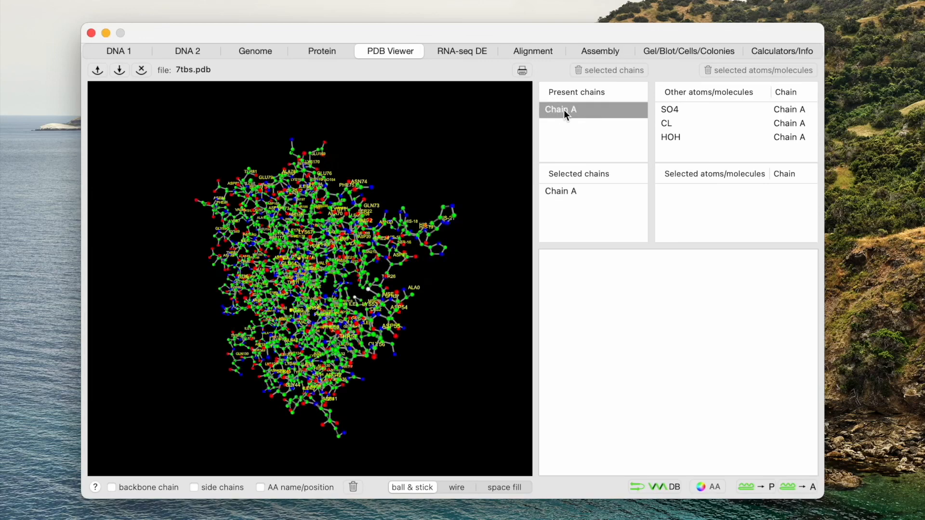
pyautogui.moveTo(433, 305); pyautogui.dragTo(320, 288)
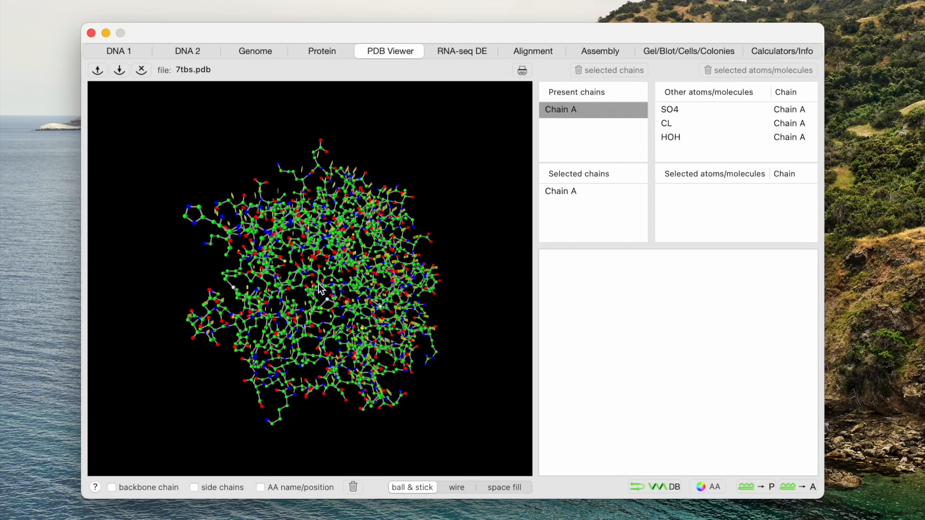
pyautogui.moveTo(337, 328); pyautogui.dragTo(361, 288)
# Step: Compare the wire and space fill display styles, ending in ball and stick
pyautogui.click(406, 487)
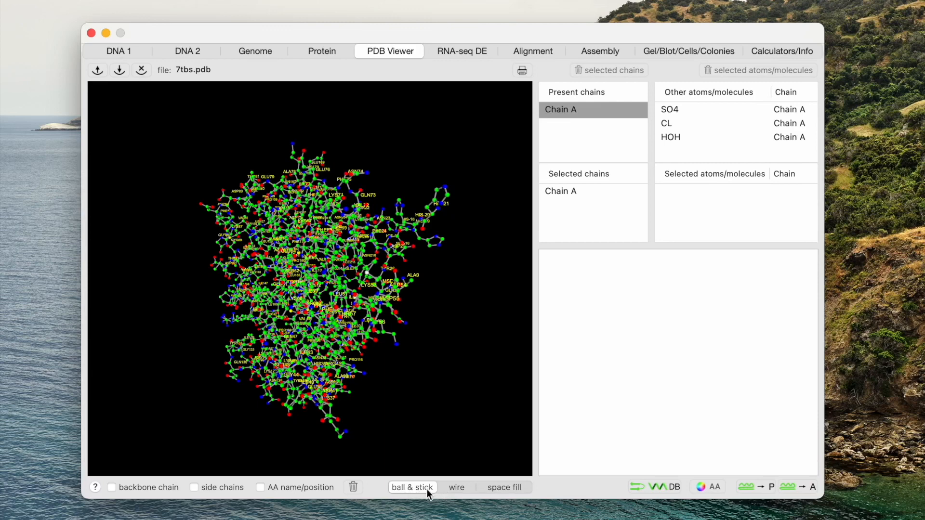
pyautogui.click(454, 487)
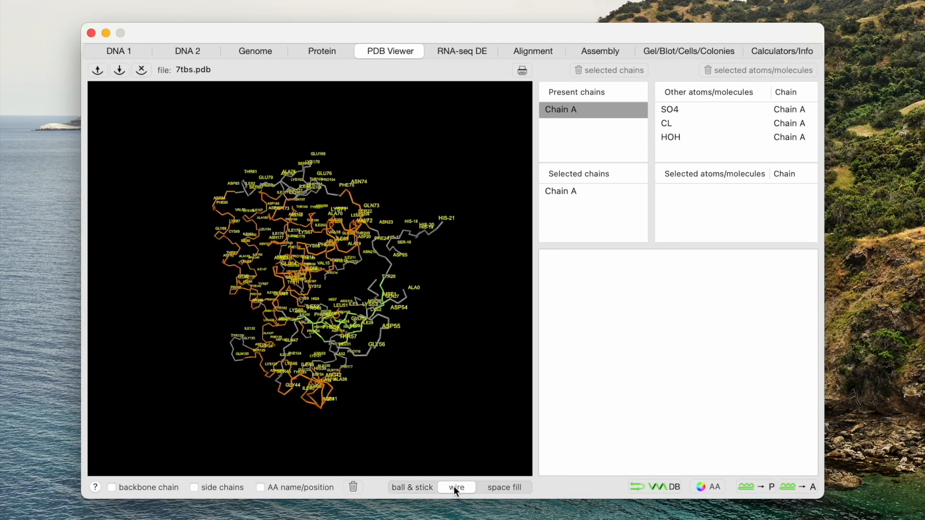
pyautogui.click(497, 487)
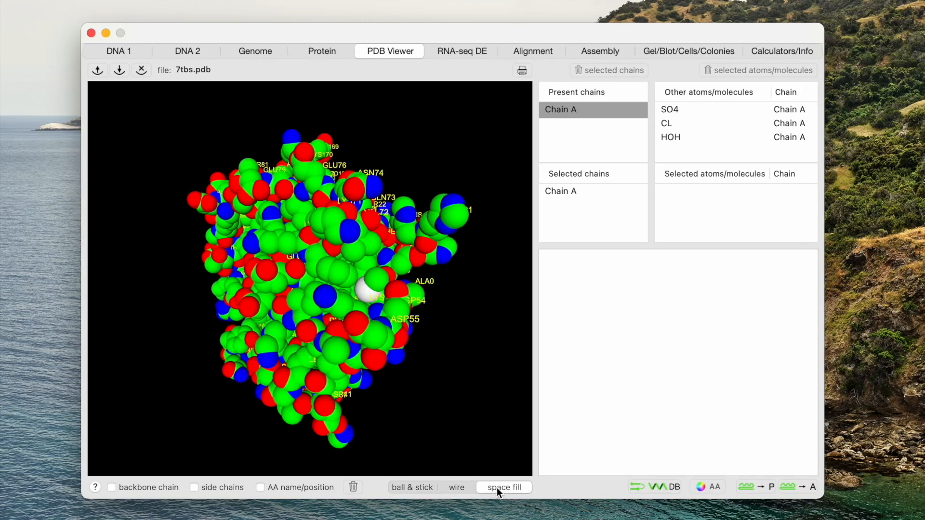
pyautogui.moveTo(429, 382); pyautogui.dragTo(384, 283)
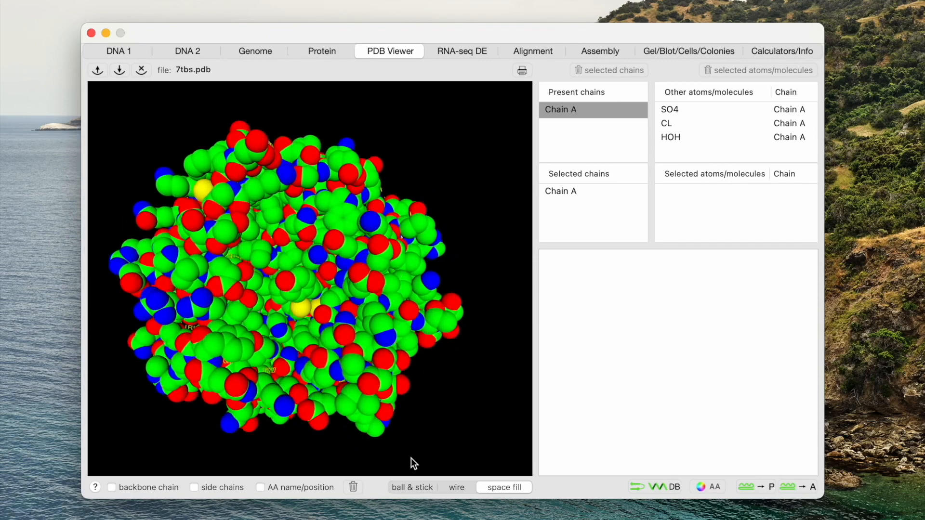
pyautogui.click(415, 488)
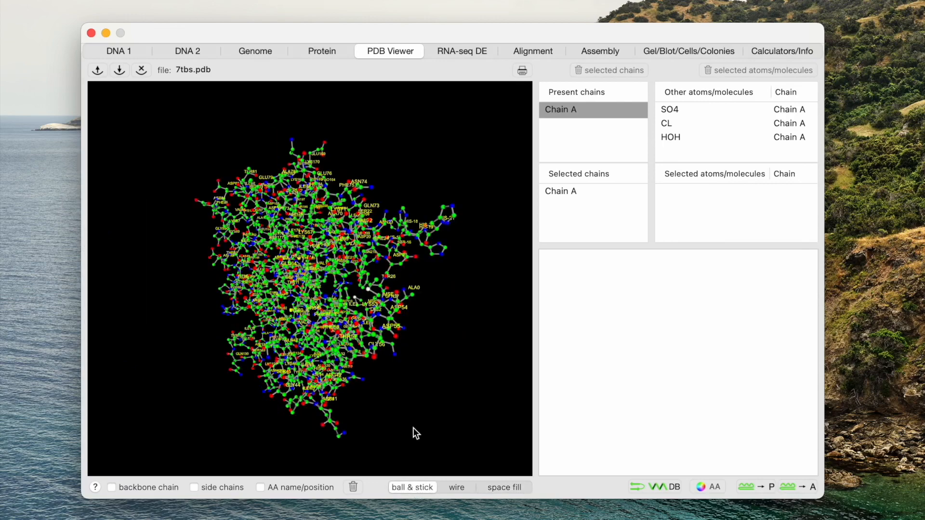
# Step: Examine the ball-and-stick model from different angles and zoom levels
pyautogui.moveTo(405, 394); pyautogui.dragTo(385, 258)
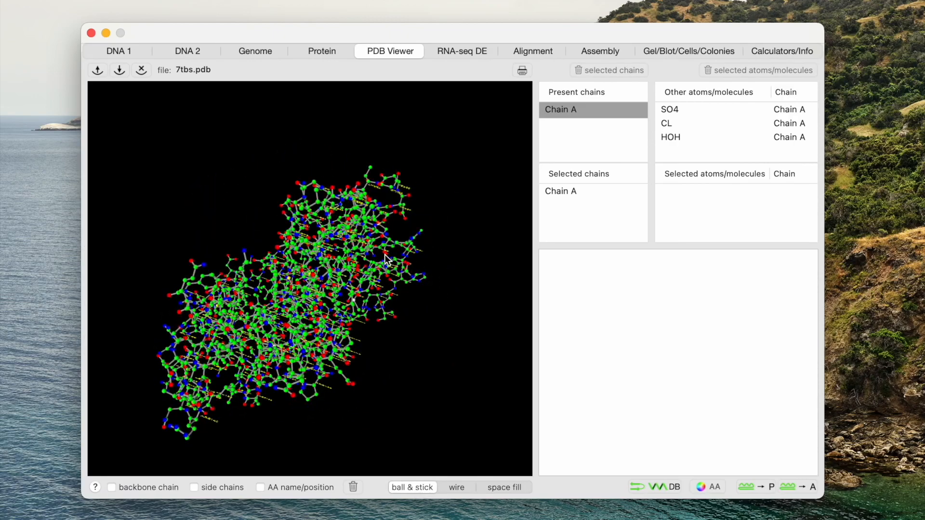
pyautogui.moveTo(395, 290); pyautogui.dragTo(317, 265)
pyautogui.scroll(10, 354, 328)
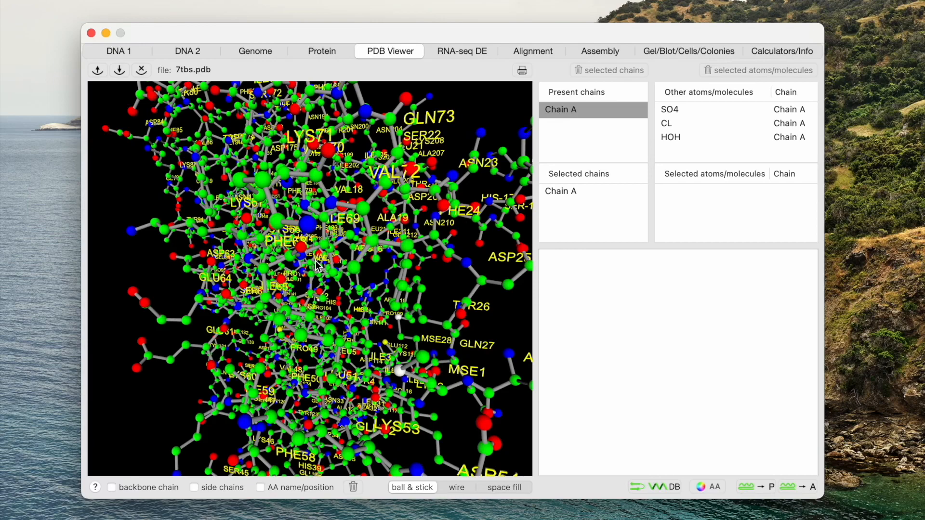
pyautogui.moveTo(244, 185); pyautogui.dragTo(462, 98)
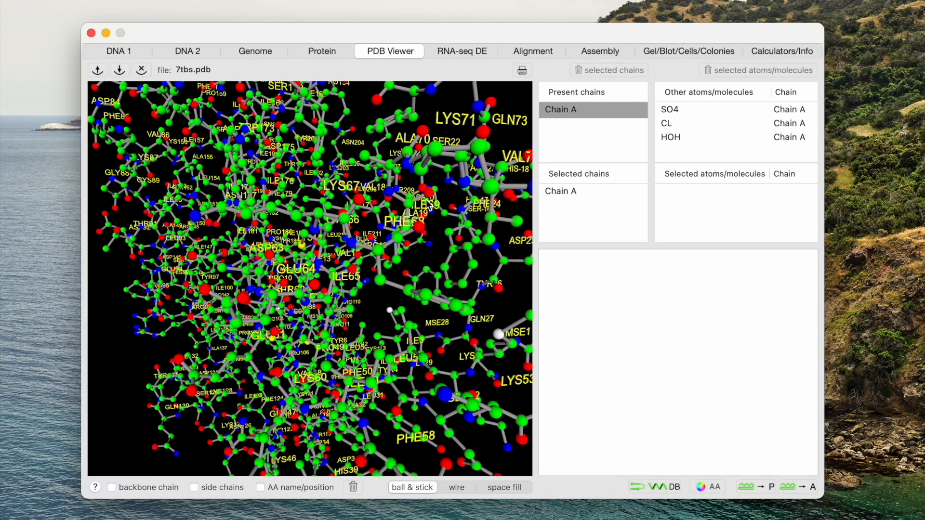
pyautogui.scroll(-10, 426, 199)
pyautogui.moveTo(372, 234); pyautogui.dragTo(608, 131)
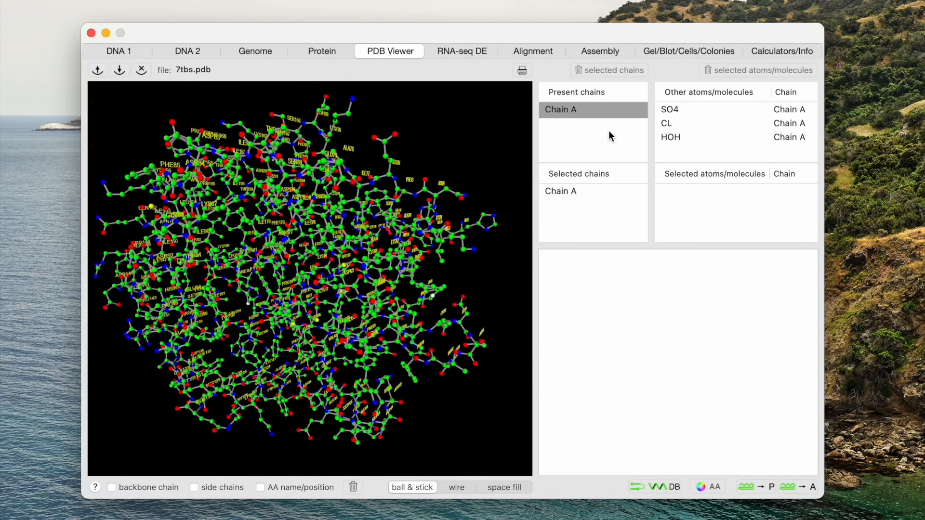
# Step: Show the residue sequence of the selected Chain A with its secondary-structure colouring
pyautogui.click(572, 192)
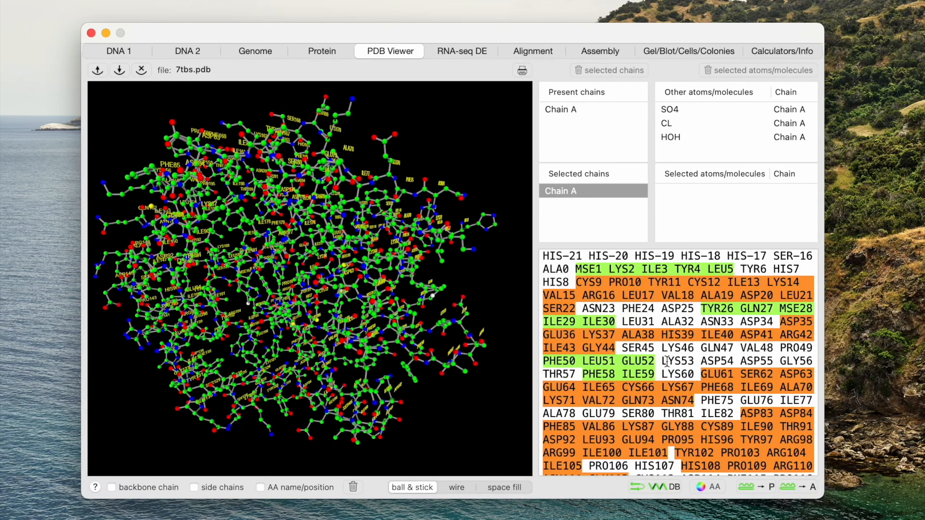
pyautogui.scroll(-5, 666, 360)
pyautogui.scroll(5, 666, 360)
# Step: Open the colour legend for atoms and secondary structures, then close it
pyautogui.click(712, 488)
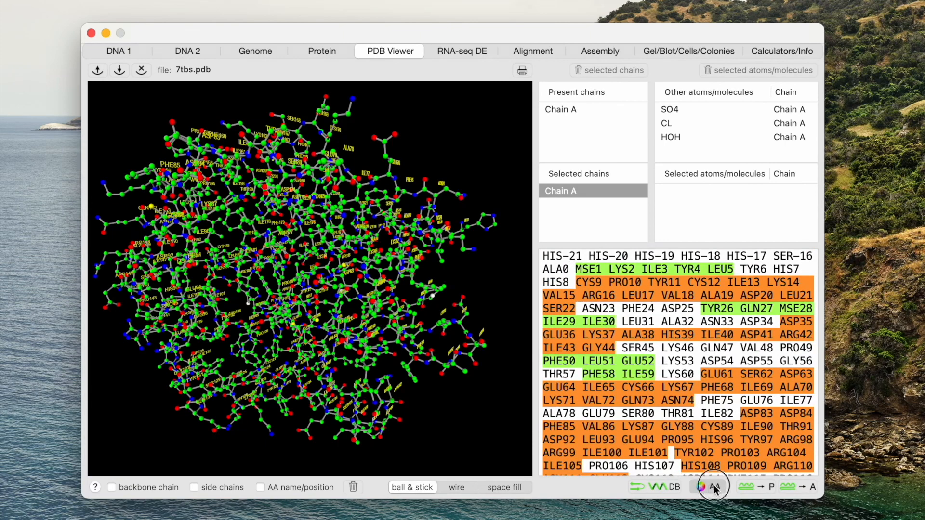
pyautogui.moveTo(775, 227); pyautogui.dragTo(758, 11)
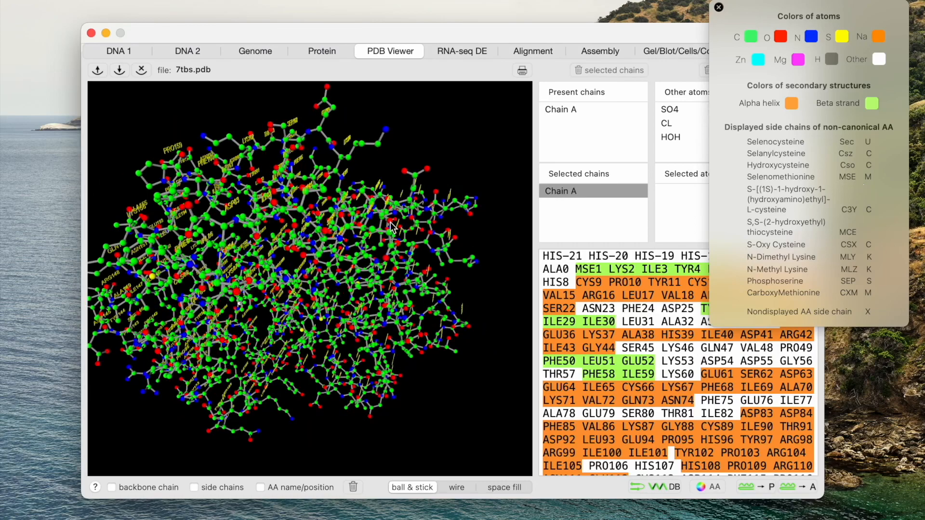
pyautogui.moveTo(313, 272); pyautogui.dragTo(319, 236)
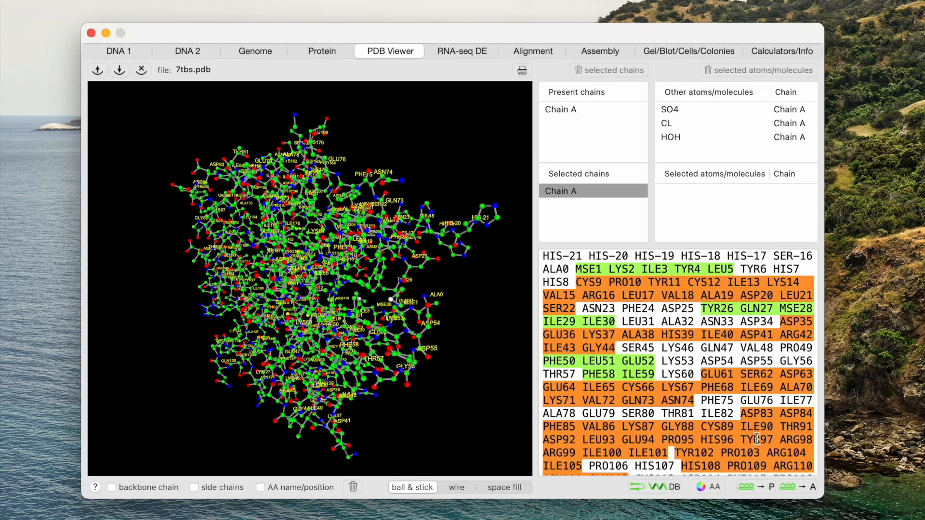
# Step: Add the SO4 and HOH molecules to the selected atoms/molecules shown in the model
pyautogui.click(698, 109)
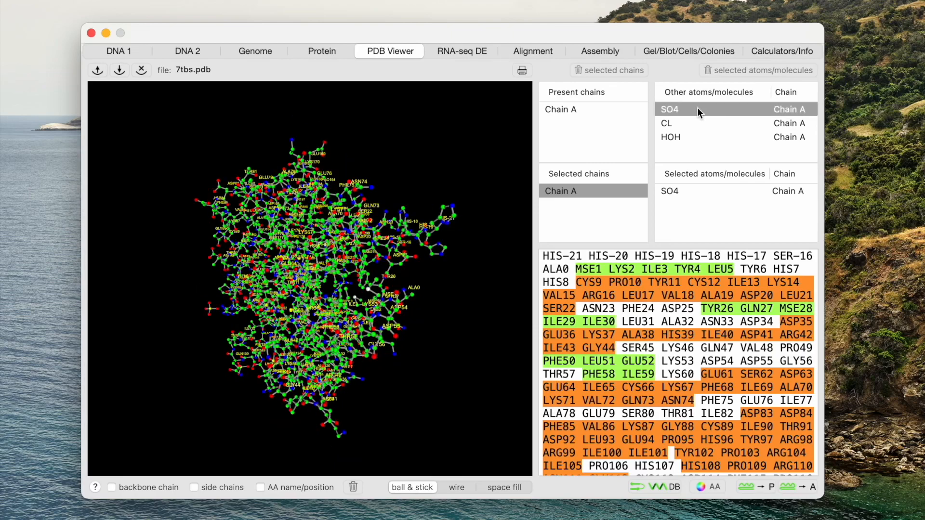
pyautogui.scroll(5, 264, 324)
pyautogui.moveTo(179, 344); pyautogui.dragTo(253, 288)
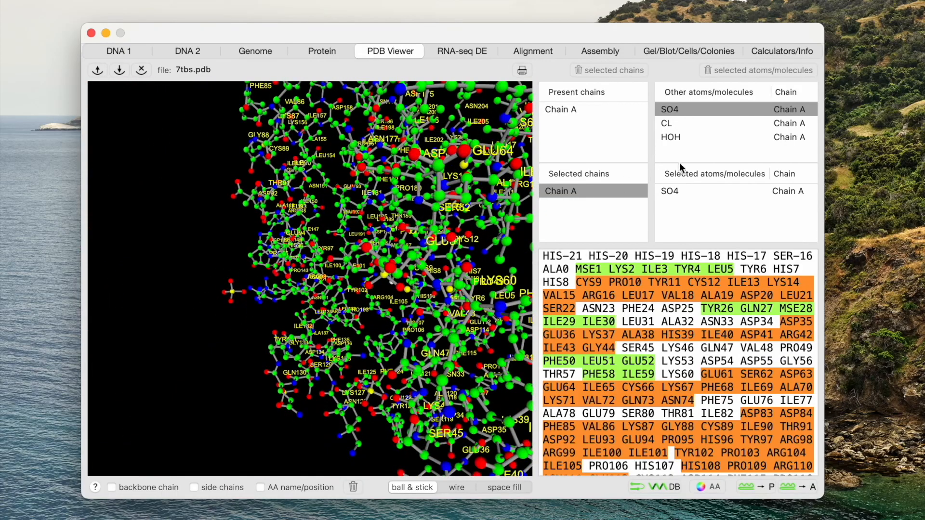
pyautogui.click(680, 136)
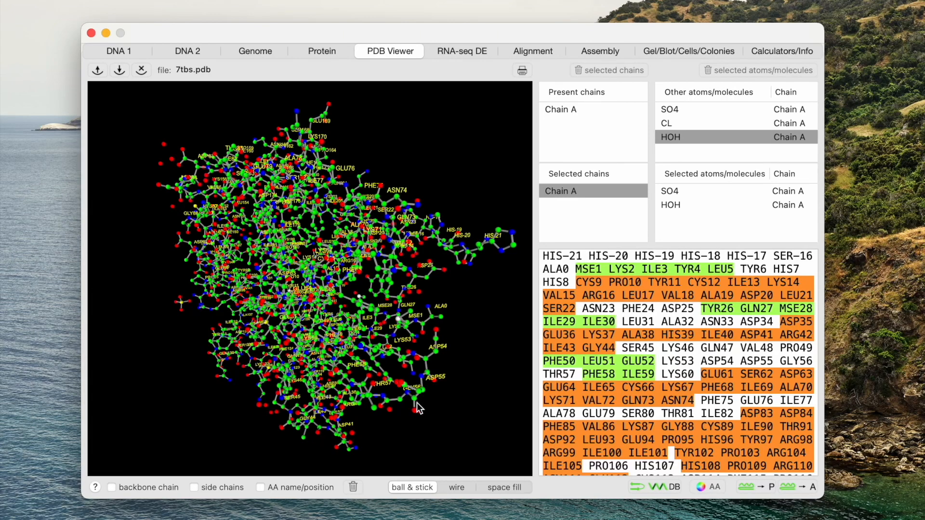
# Step: Switch the model to wire style
pyautogui.click(457, 487)
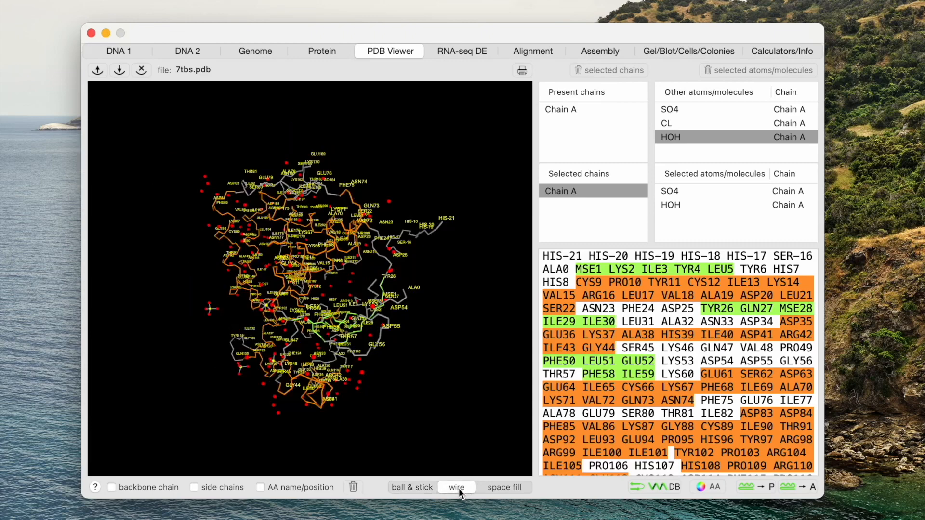
pyautogui.moveTo(413, 386); pyautogui.dragTo(445, 371)
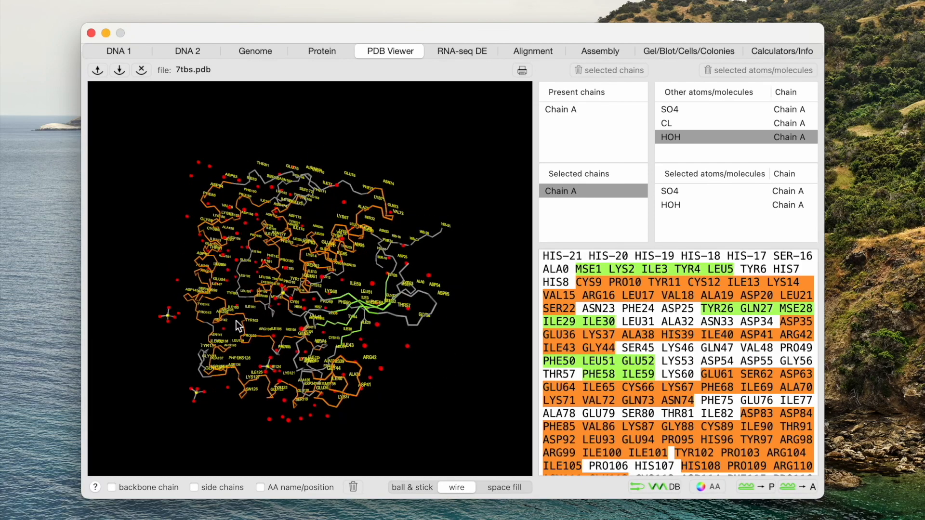
pyautogui.scroll(5, 244, 321)
pyautogui.scroll(-5, 243, 319)
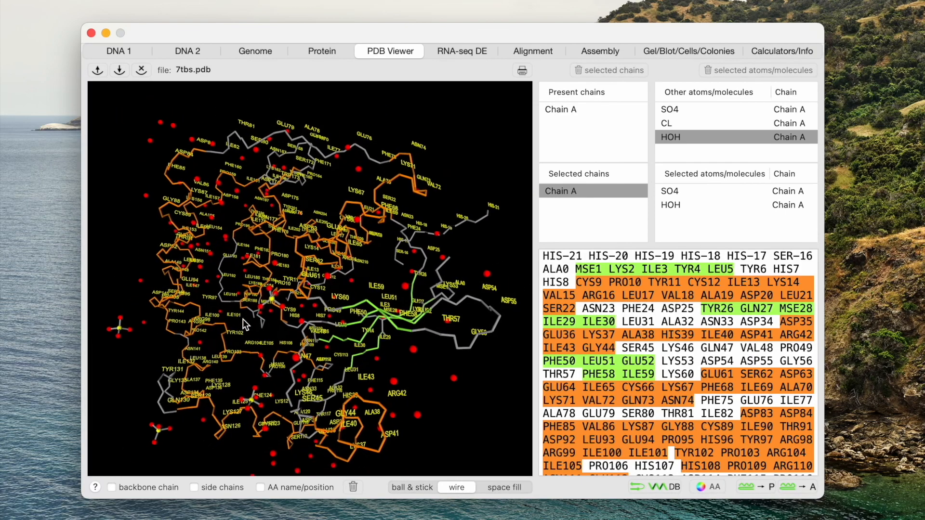
pyautogui.moveTo(196, 322); pyautogui.dragTo(302, 348)
pyautogui.moveTo(244, 334); pyautogui.dragTo(345, 332)
pyautogui.moveTo(370, 302); pyautogui.dragTo(345, 304)
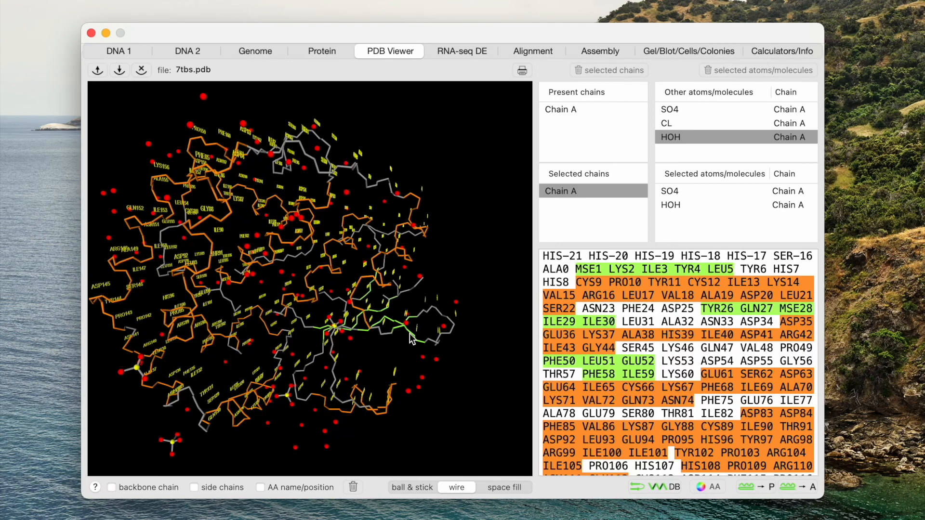
pyautogui.moveTo(362, 346); pyautogui.dragTo(318, 369)
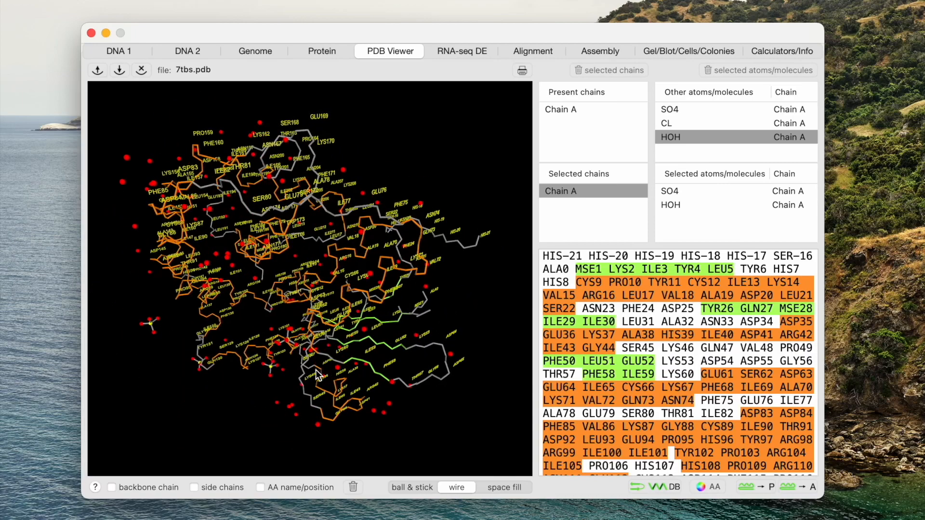
pyautogui.moveTo(317, 375); pyautogui.dragTo(382, 338)
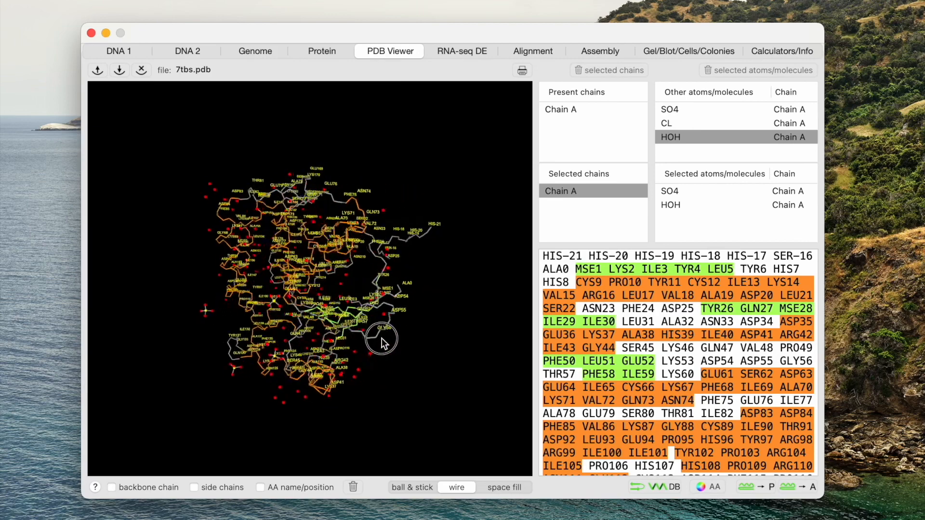
# Step: Remove HOH from the selected atoms/molecules
pyautogui.click(719, 205)
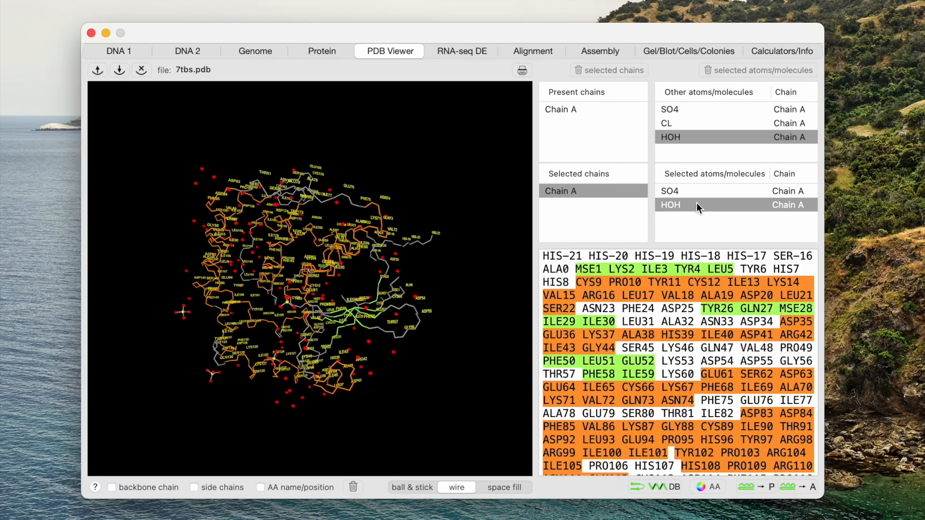
pyautogui.click(739, 72)
pyautogui.moveTo(461, 288); pyautogui.dragTo(500, 270)
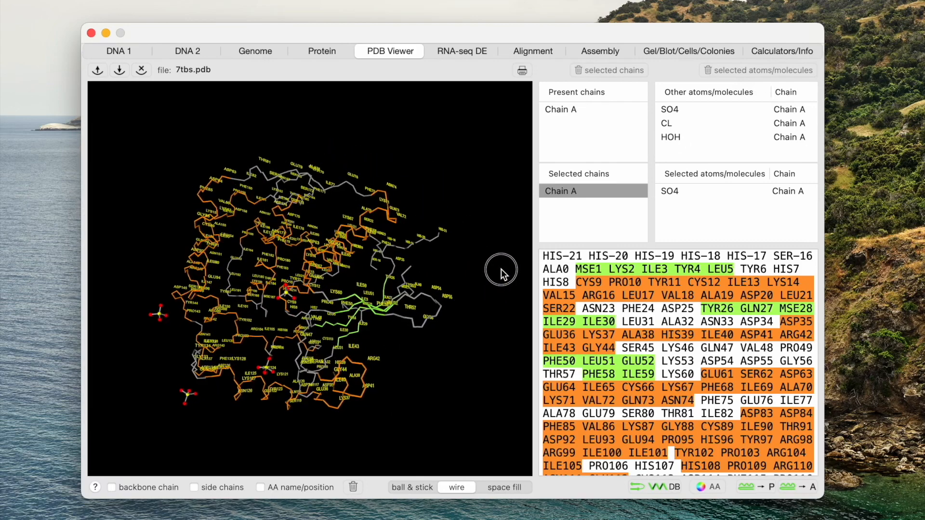
# Step: Select residues ASN23 to ASP34 in the sequence and remove their residue name labels from the model
pyautogui.click(684, 193)
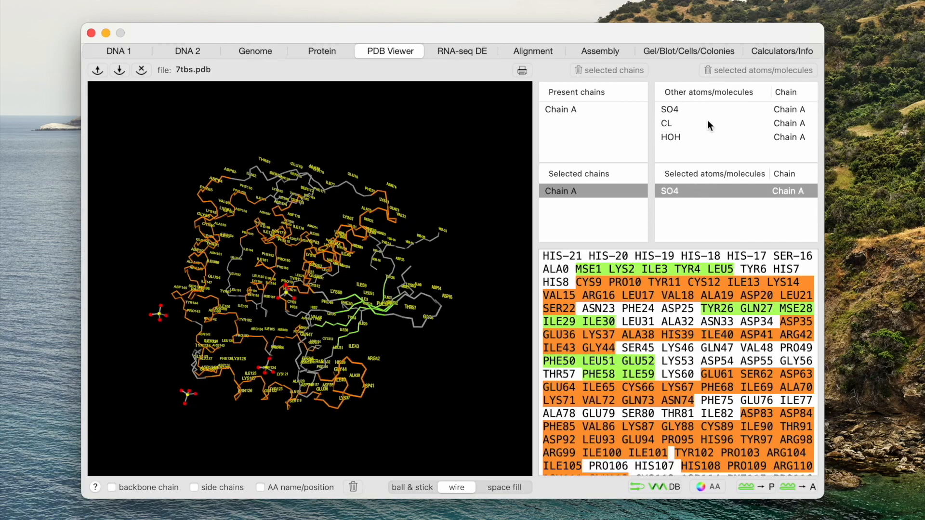
pyautogui.moveTo(444, 319)
pyautogui.mouseDown()
pyautogui.moveTo(402, 340)
pyautogui.moveTo(453, 334)
pyautogui.moveTo(471, 340)
pyautogui.moveTo(472, 356)
pyautogui.moveTo(470, 339)
pyautogui.moveTo(455, 330)
pyautogui.moveTo(381, 313)
pyautogui.moveTo(333, 327)
pyautogui.moveTo(466, 328)
pyautogui.moveTo(472, 309)
pyautogui.moveTo(446, 342)
pyautogui.moveTo(415, 342)
pyautogui.moveTo(394, 328)
pyautogui.moveTo(436, 321)
pyautogui.mouseUp()
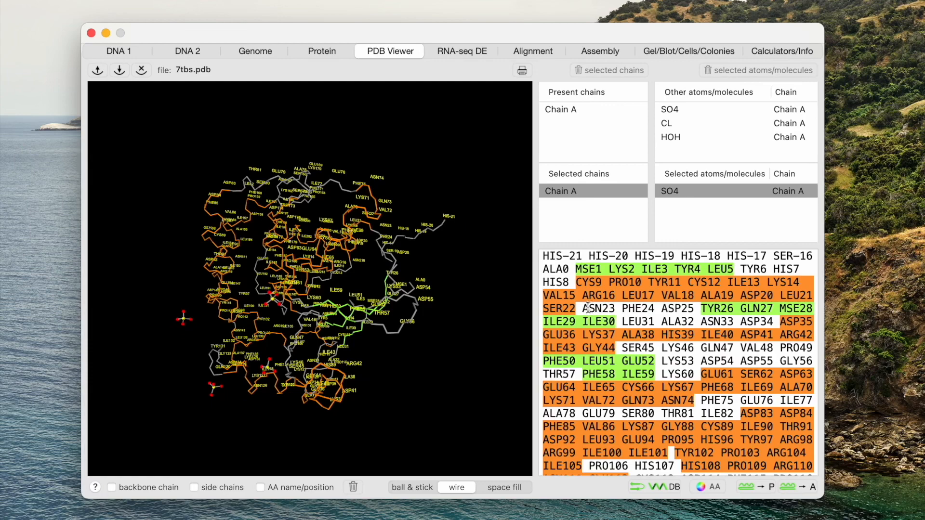
pyautogui.moveTo(582, 308); pyautogui.dragTo(777, 319)
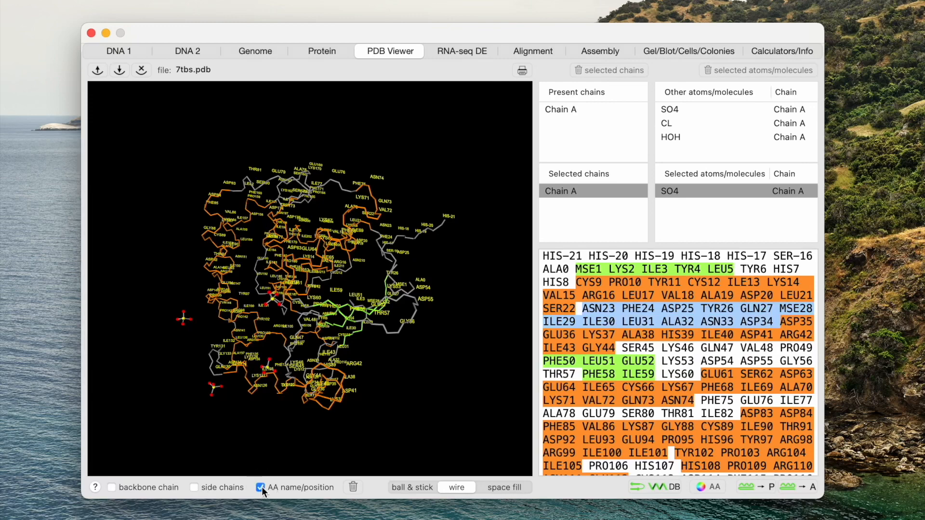
pyautogui.click(356, 486)
pyautogui.moveTo(432, 386); pyautogui.dragTo(455, 402)
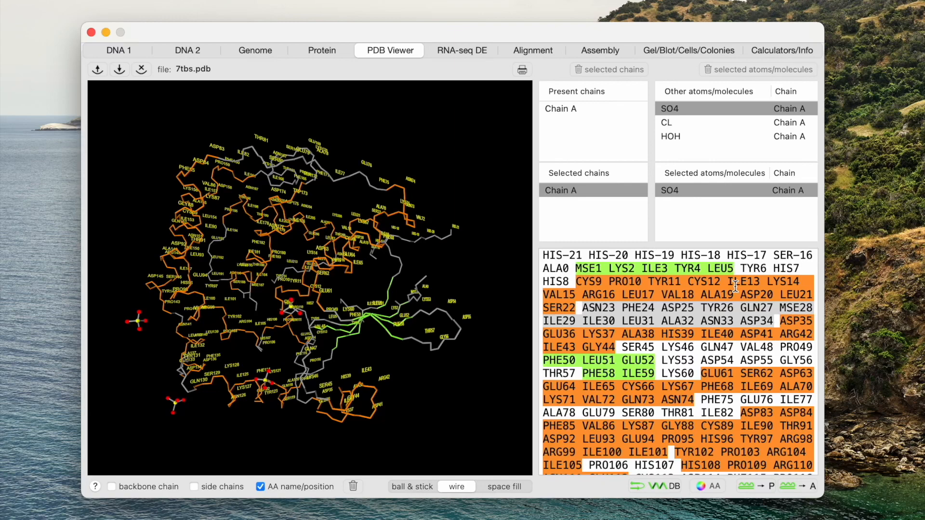
pyautogui.click(575, 266)
pyautogui.moveTo(575, 266); pyautogui.dragTo(656, 369)
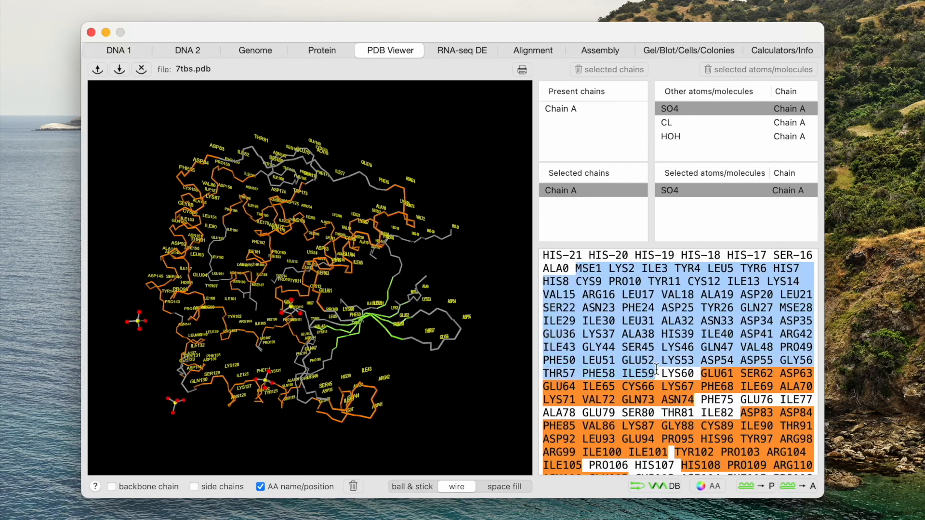
pyautogui.moveTo(656, 369); pyautogui.dragTo(563, 264)
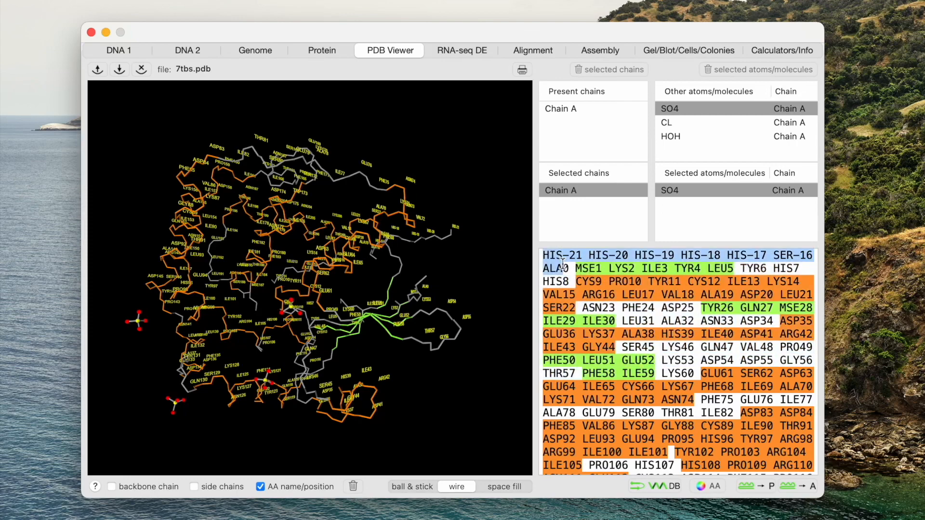
pyautogui.click(563, 264)
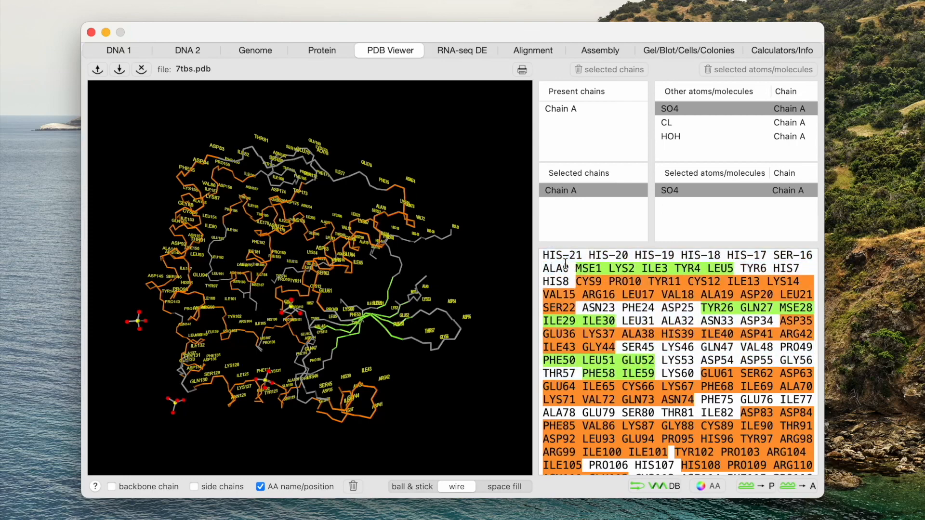
# Step: Select residues HIS-21 to ALA0 in the sequence and remove their backbone, side chains and name labels from the model
pyautogui.moveTo(543, 252); pyautogui.dragTo(576, 268)
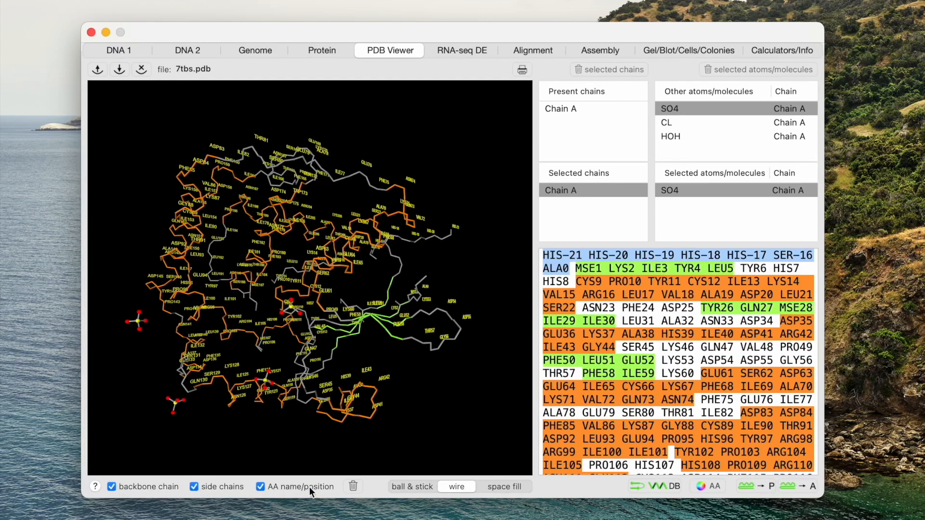
pyautogui.click(356, 487)
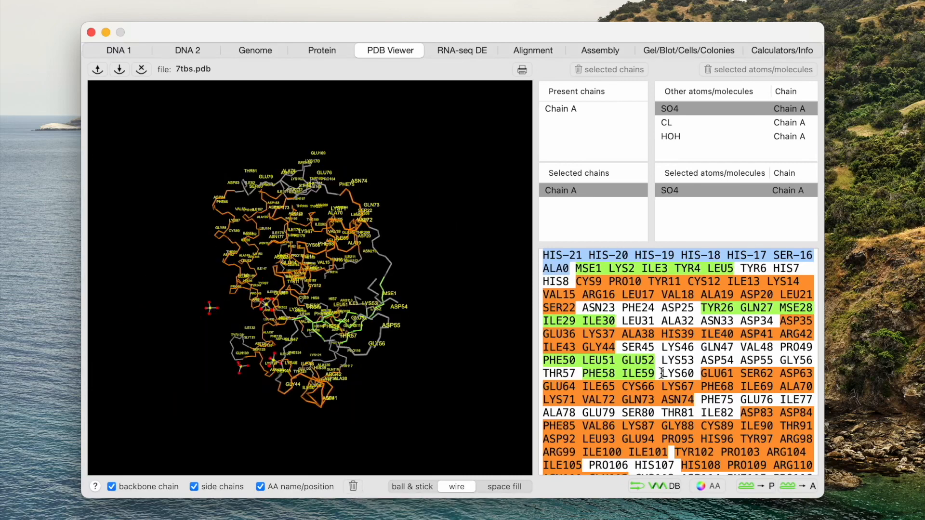
# Step: Select residues from LYS60 to the end of the sequence at TYR214 and remove their backbone, side chains and labels
pyautogui.moveTo(661, 373); pyautogui.dragTo(626, 463)
pyautogui.scroll(-3, 684, 419)
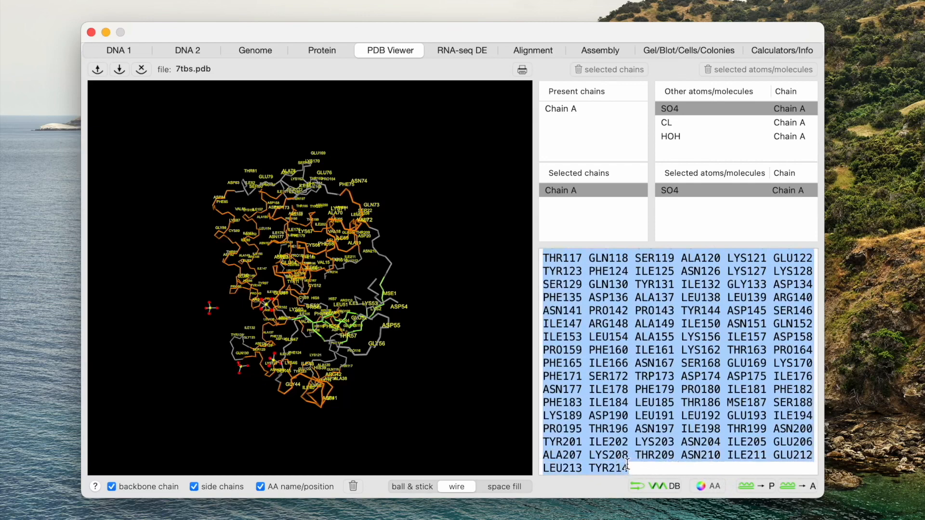
pyautogui.click(353, 488)
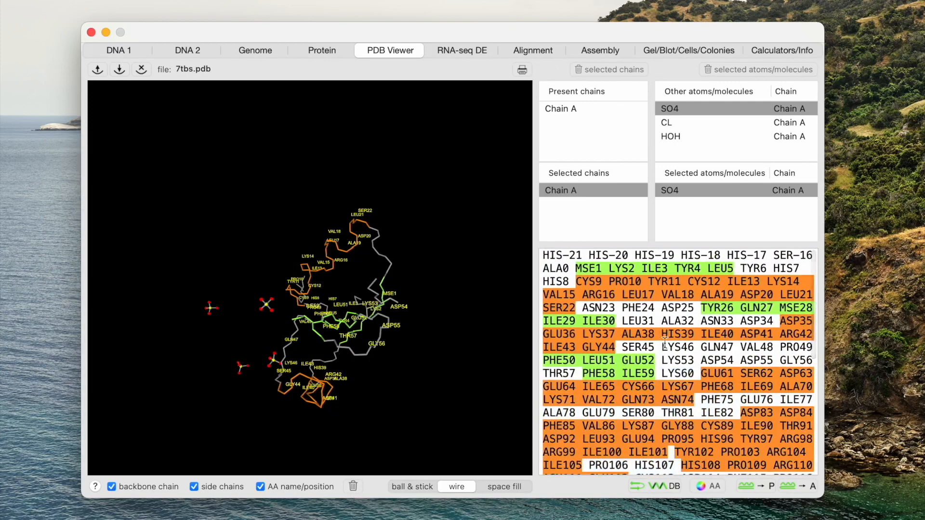
# Step: Send the structure's protein sequence to the Protein tab
pyautogui.moveTo(445, 348); pyautogui.dragTo(457, 365)
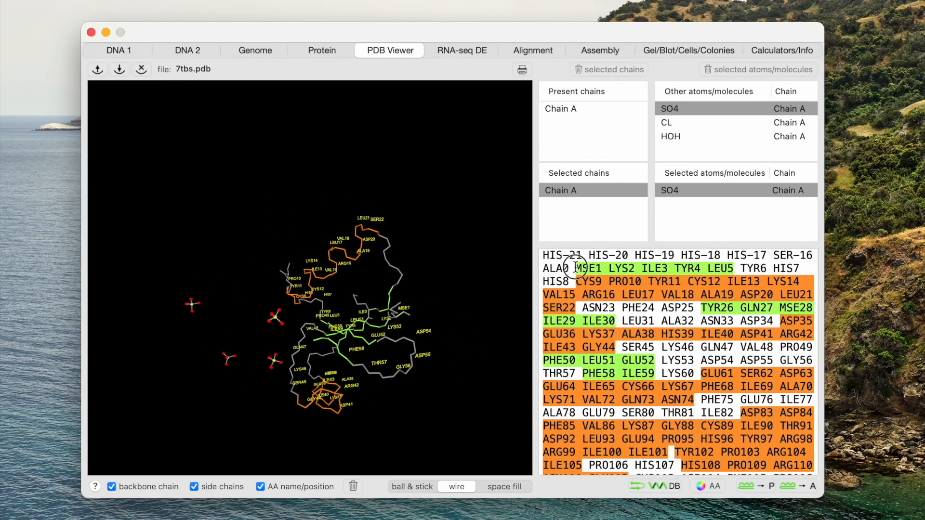
pyautogui.moveTo(575, 268); pyautogui.dragTo(650, 374)
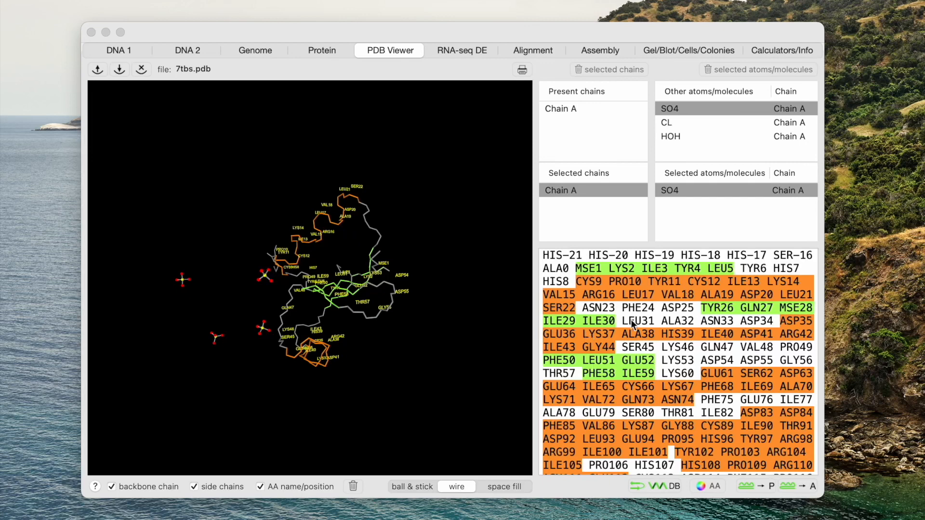
pyautogui.click(710, 324)
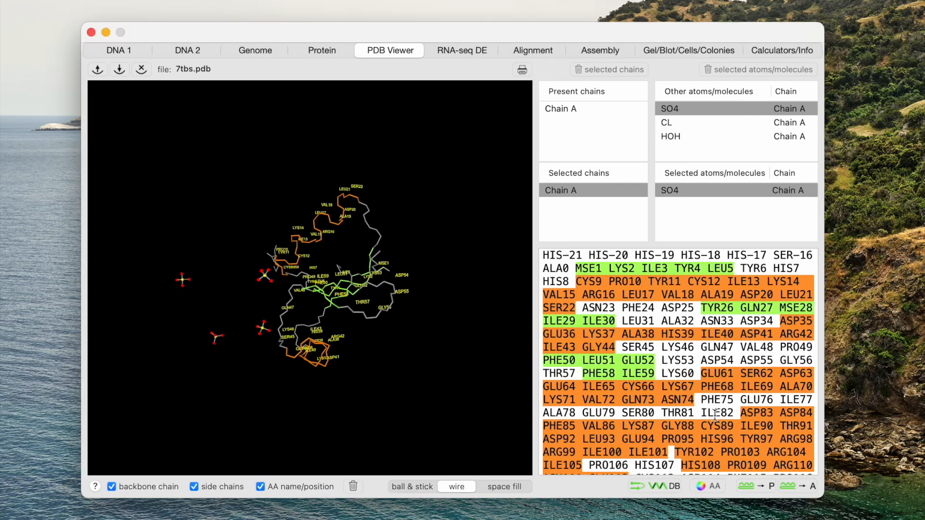
pyautogui.click(750, 485)
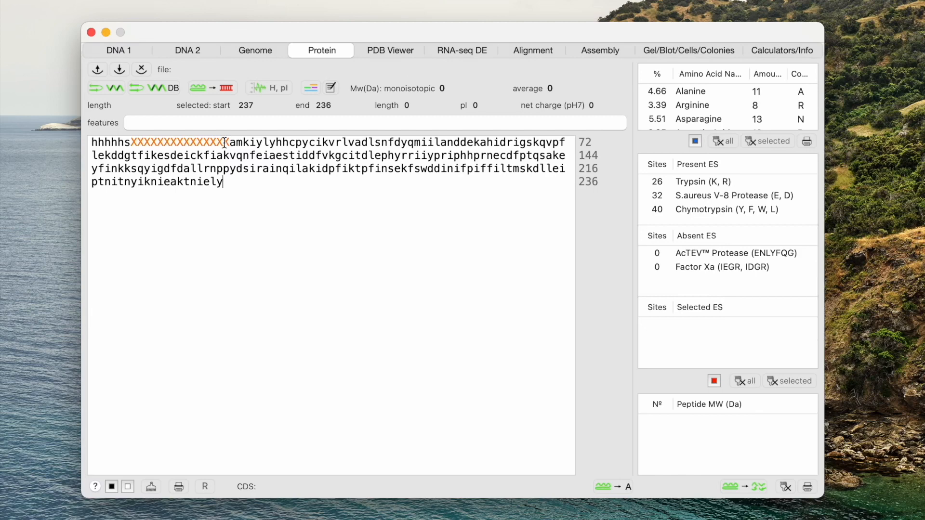
# Step: Open the secondary structure view for the protein sequence and compare the Prediction and PDB annotations
pyautogui.click(393, 51)
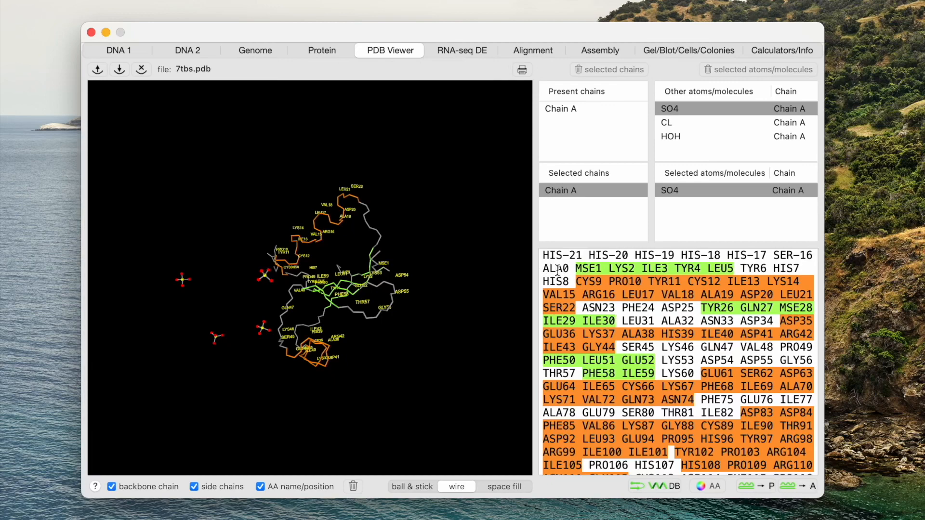
pyautogui.click(324, 51)
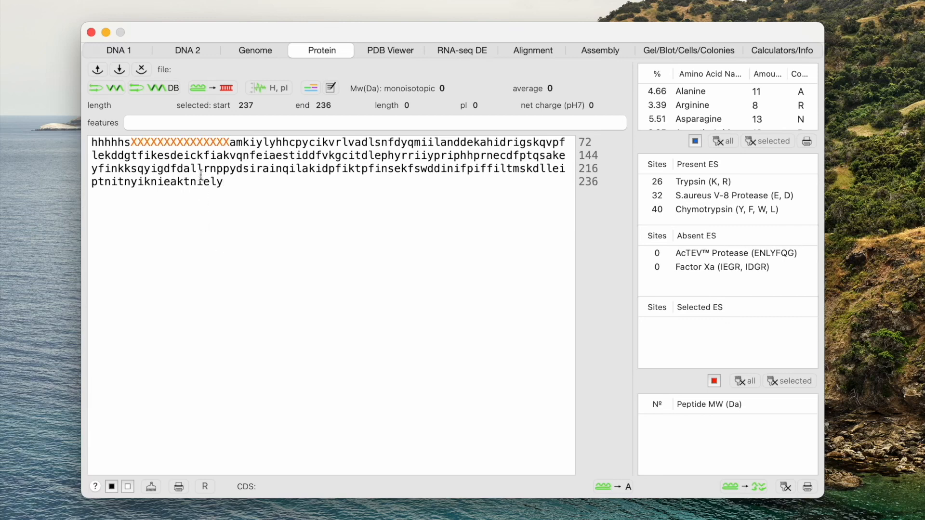
pyautogui.click(111, 88)
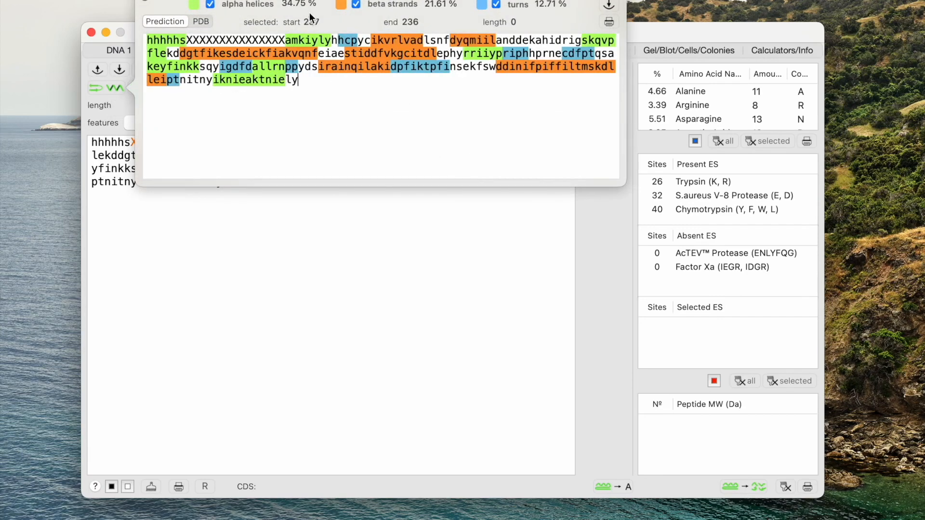
pyautogui.moveTo(329, 2); pyautogui.dragTo(392, 230)
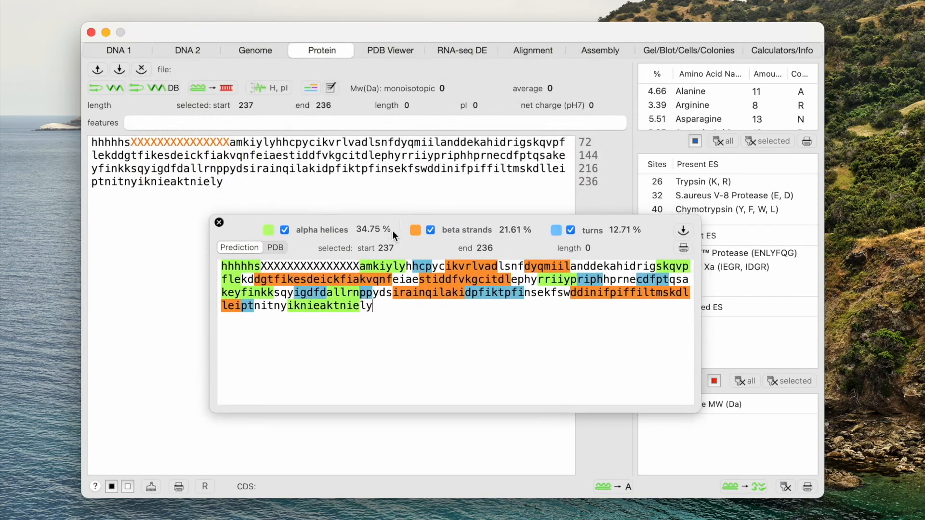
pyautogui.click(277, 248)
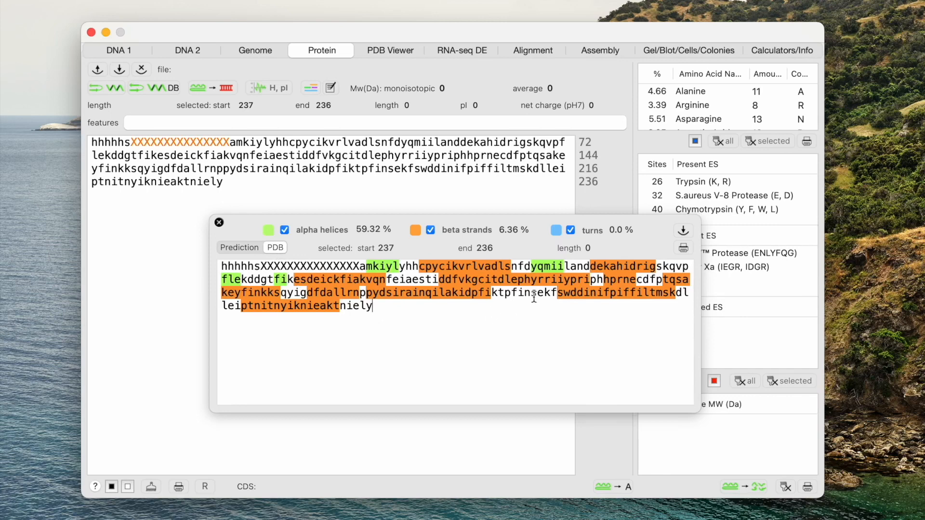
pyautogui.click(245, 247)
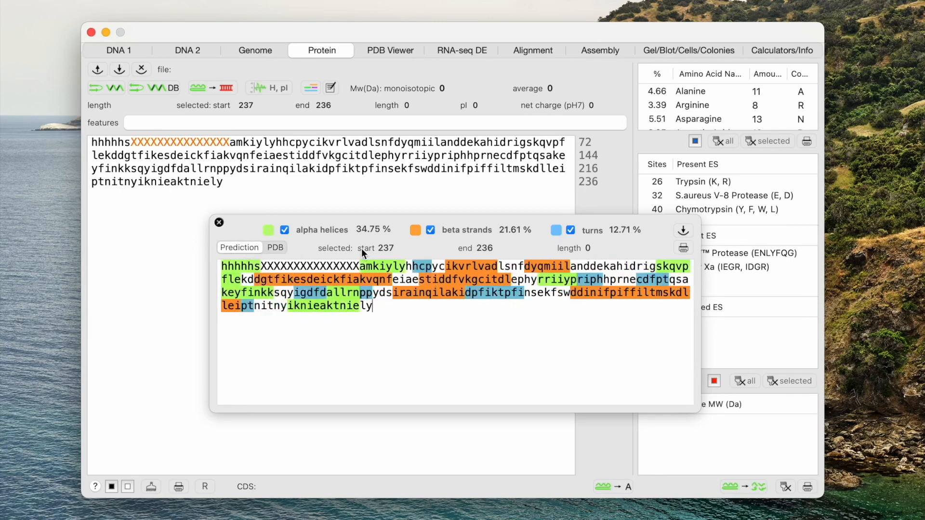
pyautogui.moveTo(463, 219); pyautogui.dragTo(426, 190)
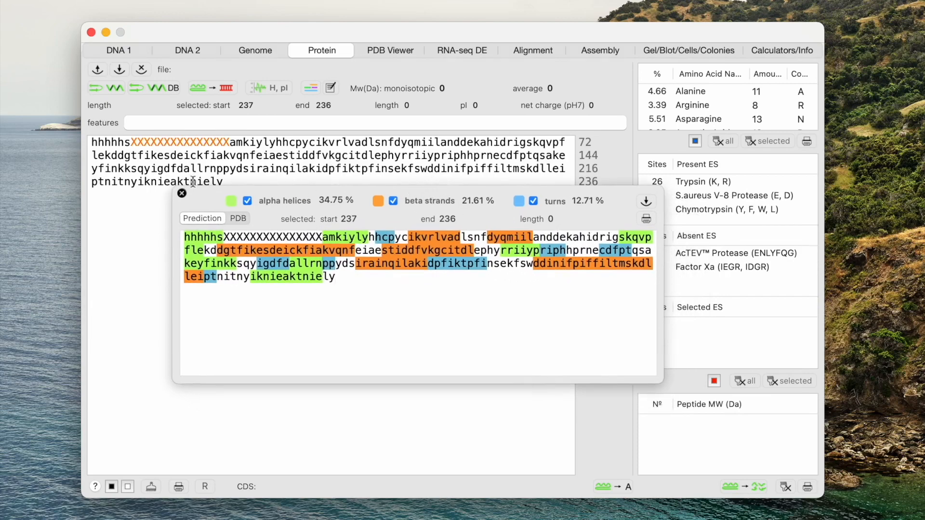
pyautogui.click(182, 195)
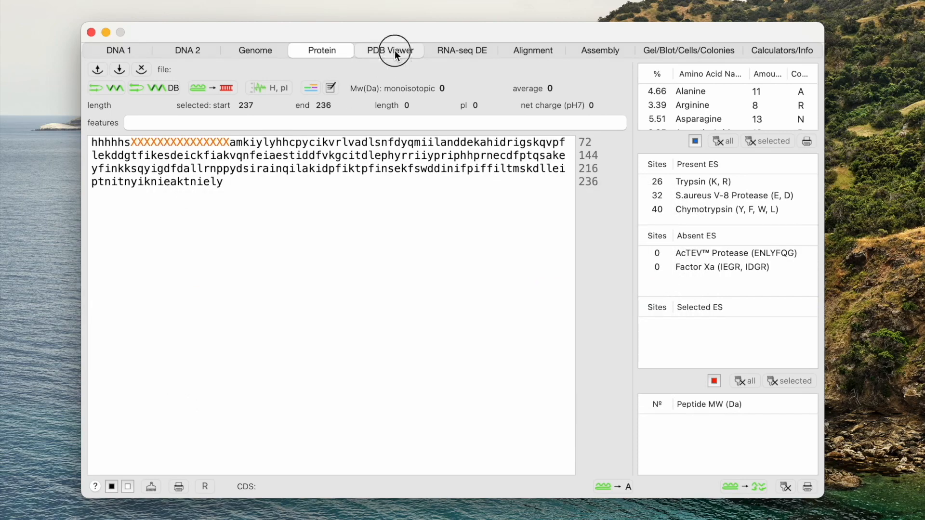
# Step: Create a custom secondary structure motifs database from the structure with Mesophilic, Cytoplasm and Membrane selected
pyautogui.click(394, 50)
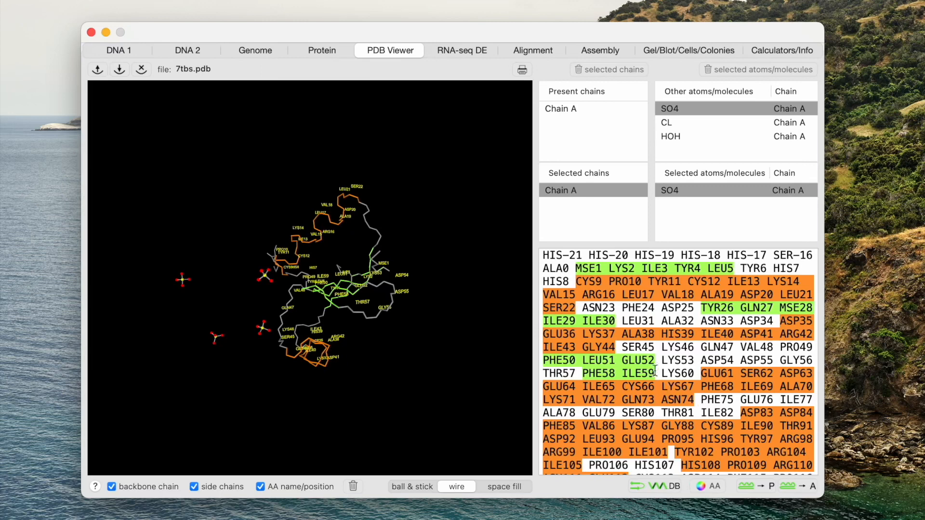
pyautogui.click(660, 484)
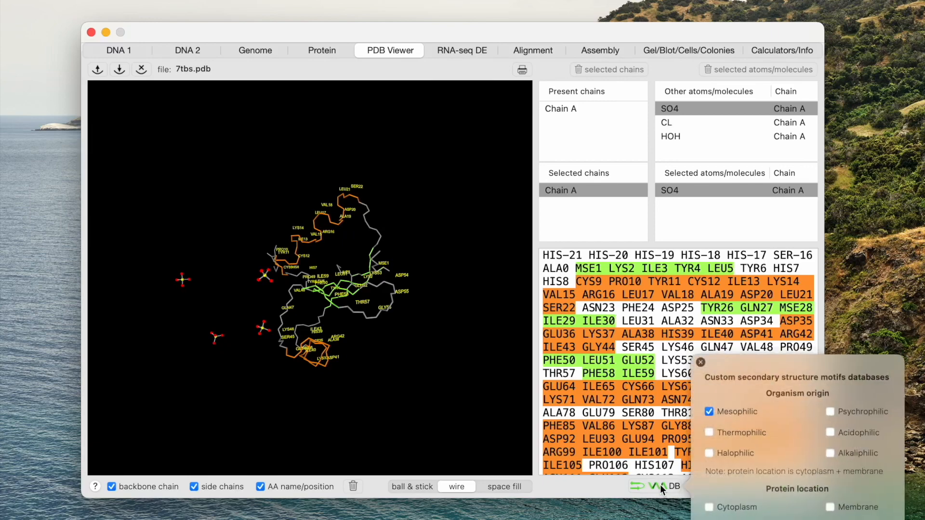
pyautogui.moveTo(785, 359); pyautogui.dragTo(416, 179)
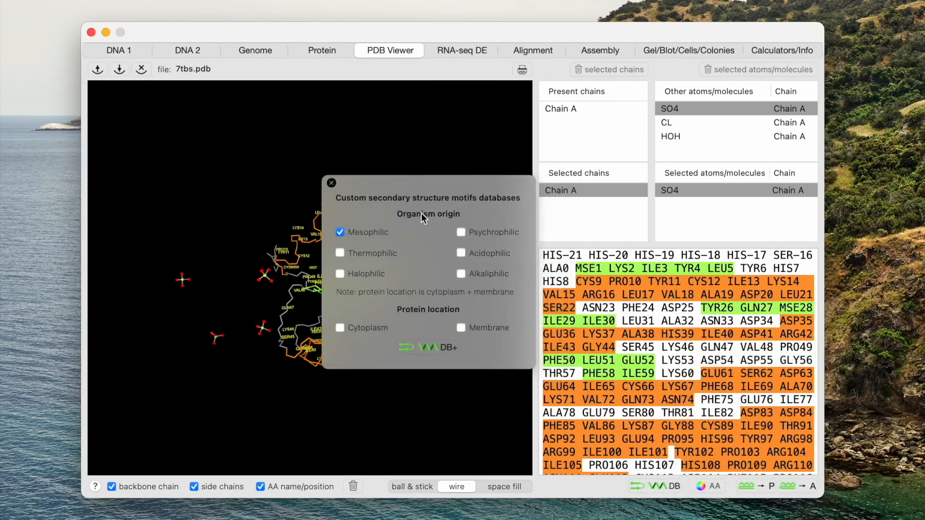
pyautogui.moveTo(433, 182); pyautogui.dragTo(687, 50)
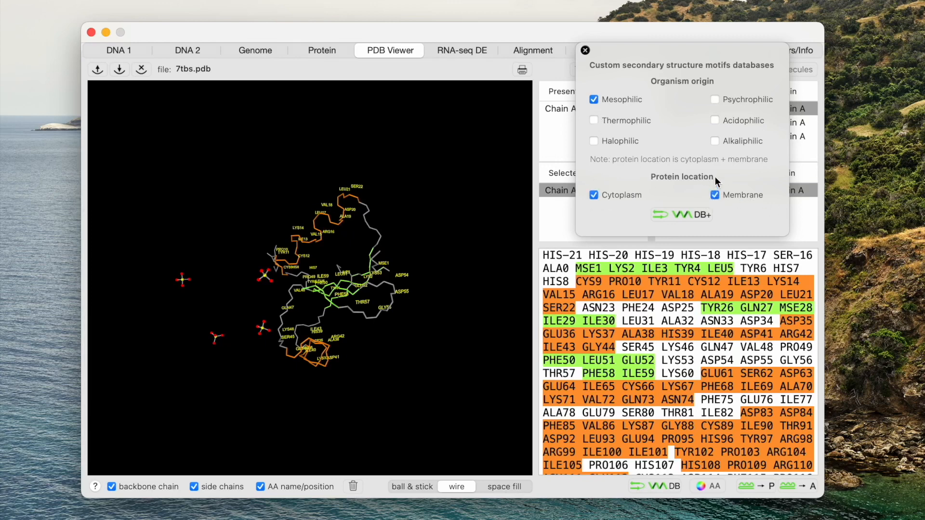
pyautogui.click(683, 214)
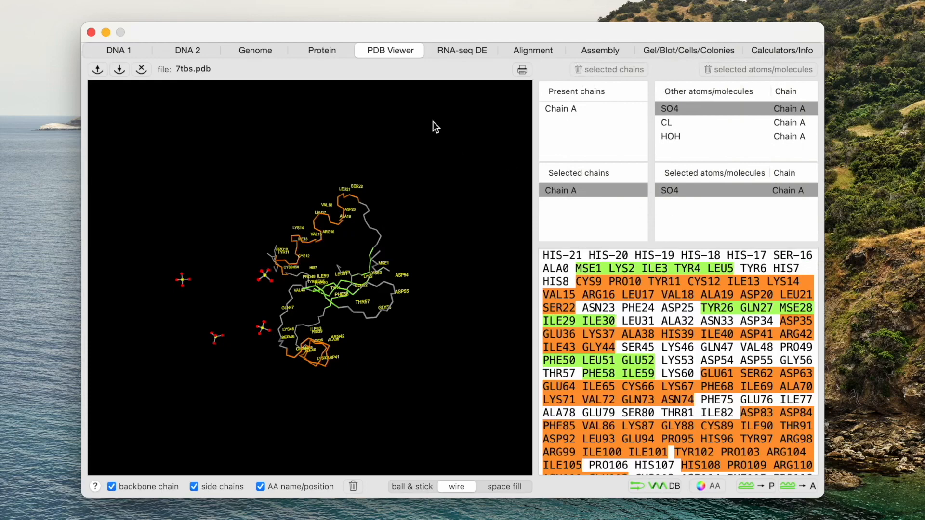
# Step: In the Protein tab, select the custom Mesophilic database with Cytoplasm and Membrane locations for secondary structure prediction
pyautogui.click(326, 48)
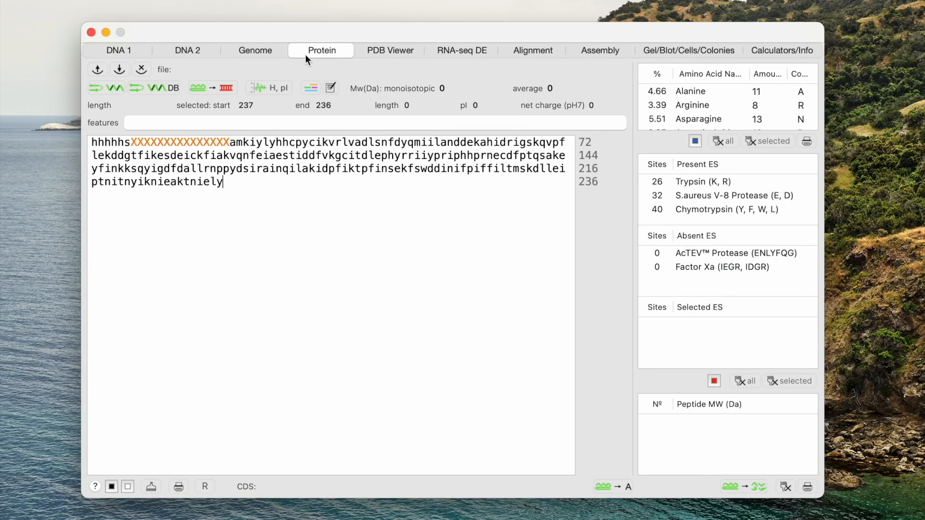
pyautogui.click(159, 88)
pyautogui.moveTo(340, 2); pyautogui.dragTo(511, 130)
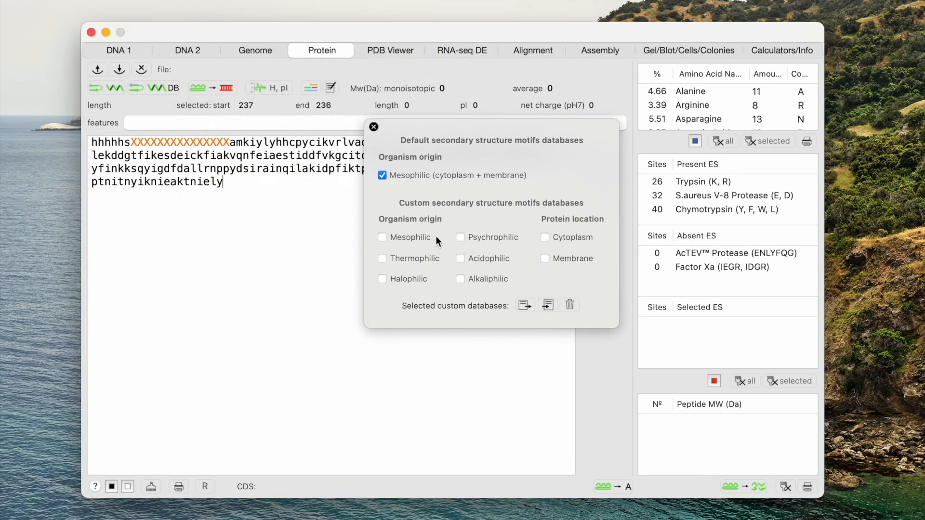
pyautogui.click(383, 237)
pyautogui.click(545, 259)
pyautogui.moveTo(401, 127); pyautogui.dragTo(514, 27)
# Step: Run the secondary structure prediction with the custom database and compare it with the PDB annotation
pyautogui.click(105, 89)
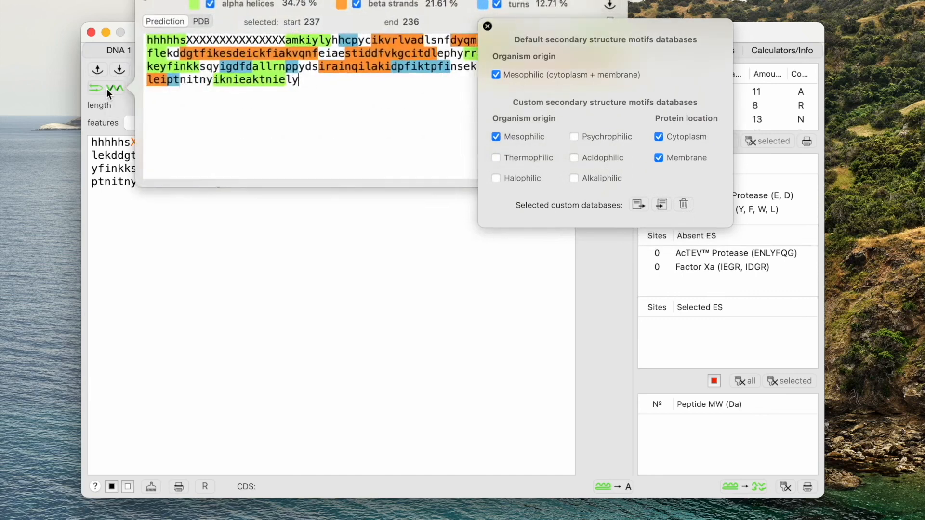
pyautogui.moveTo(288, 5); pyautogui.dragTo(267, 254)
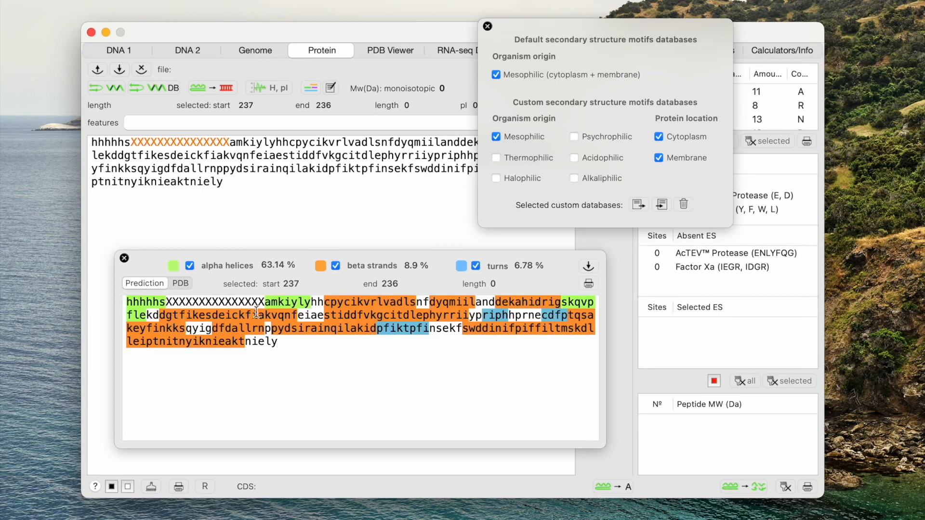
pyautogui.click(177, 284)
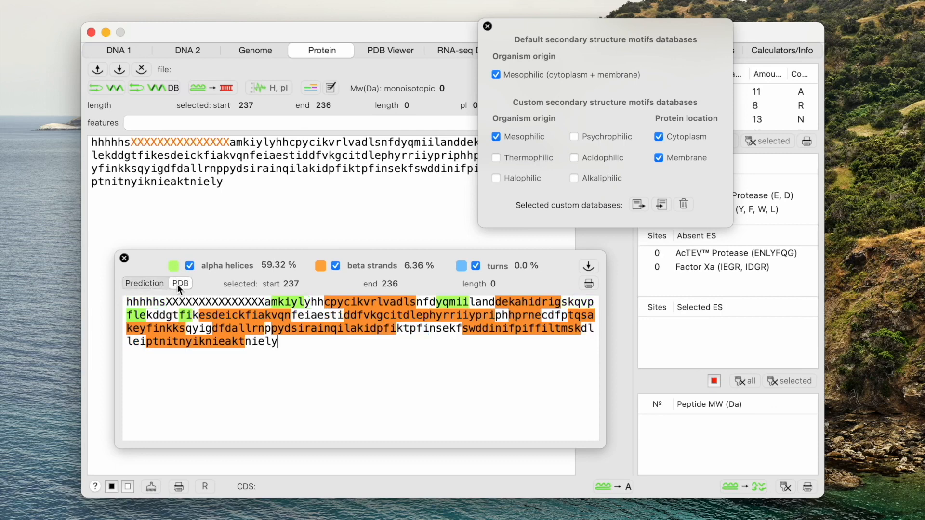
pyautogui.click(142, 282)
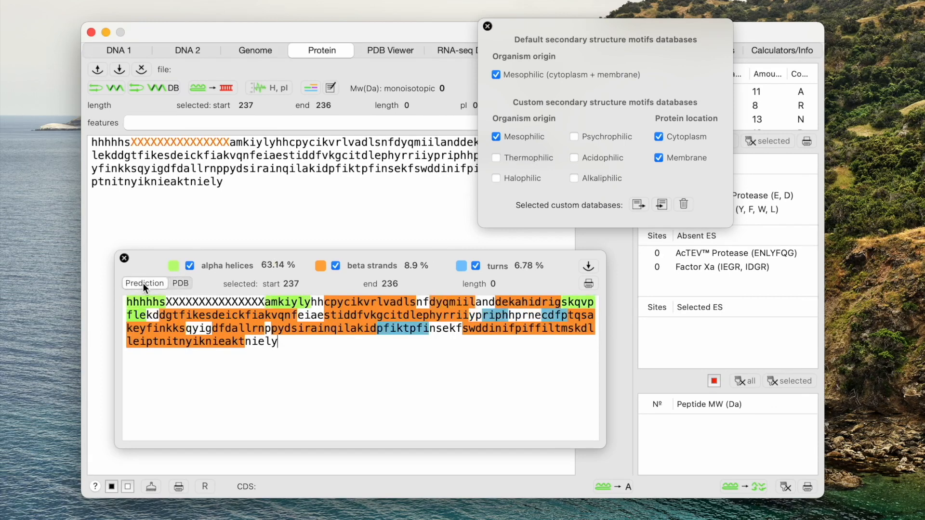
pyautogui.click(183, 285)
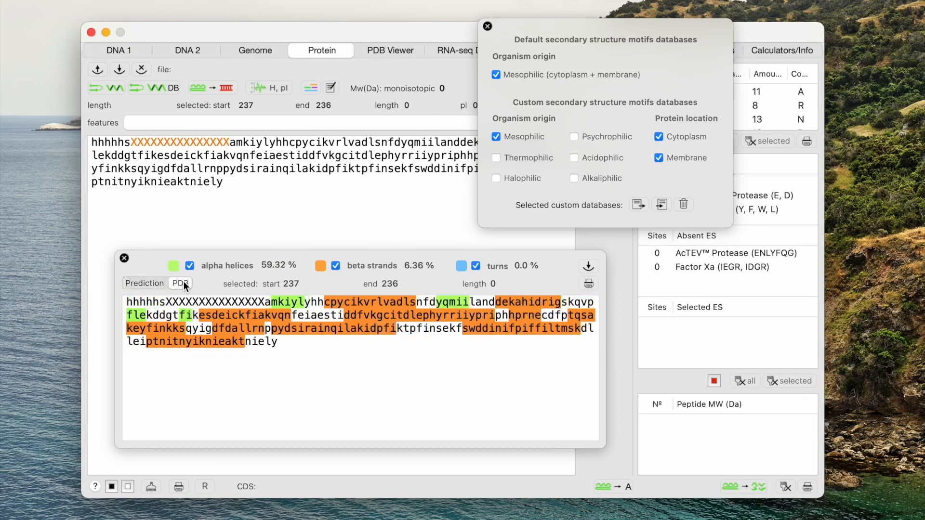
pyautogui.click(157, 284)
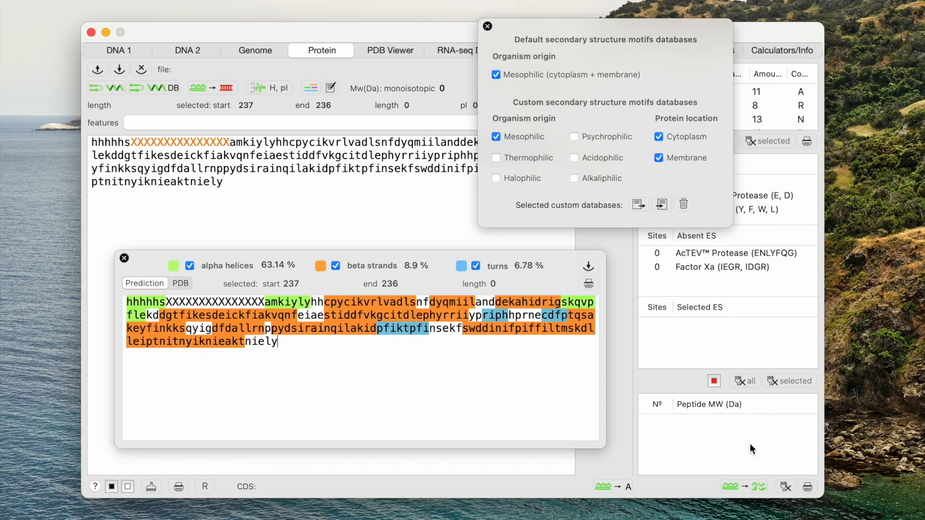
pyautogui.click(488, 26)
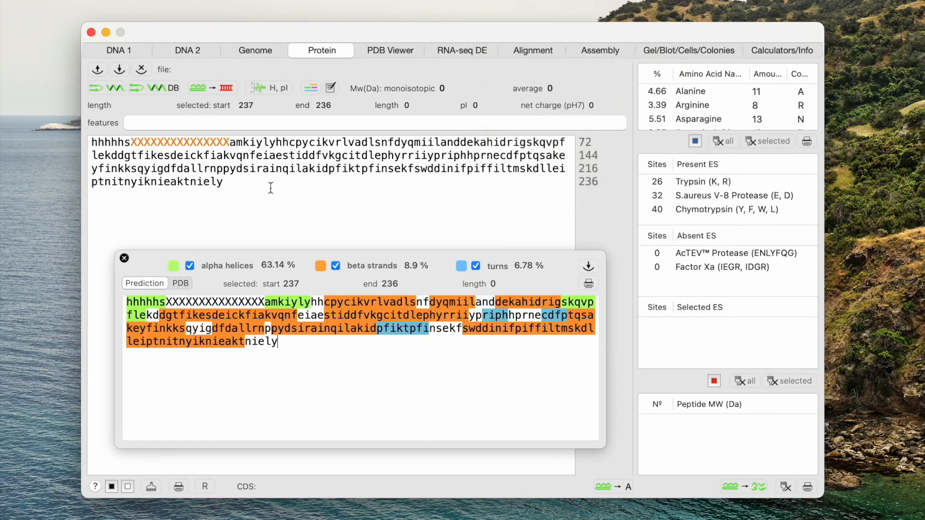
pyautogui.click(124, 258)
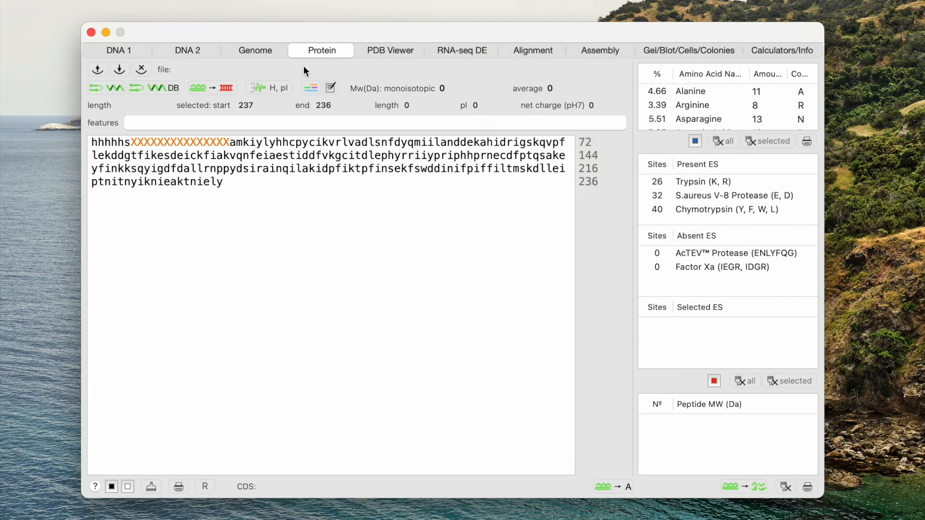
# Step: Send the structure's protein sequence to the Alignment tab
pyautogui.click(399, 51)
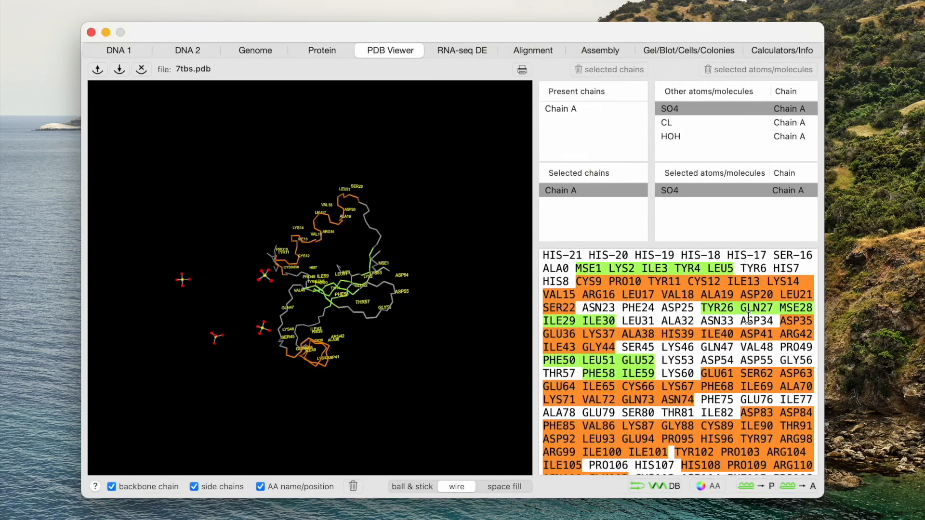
pyautogui.click(790, 485)
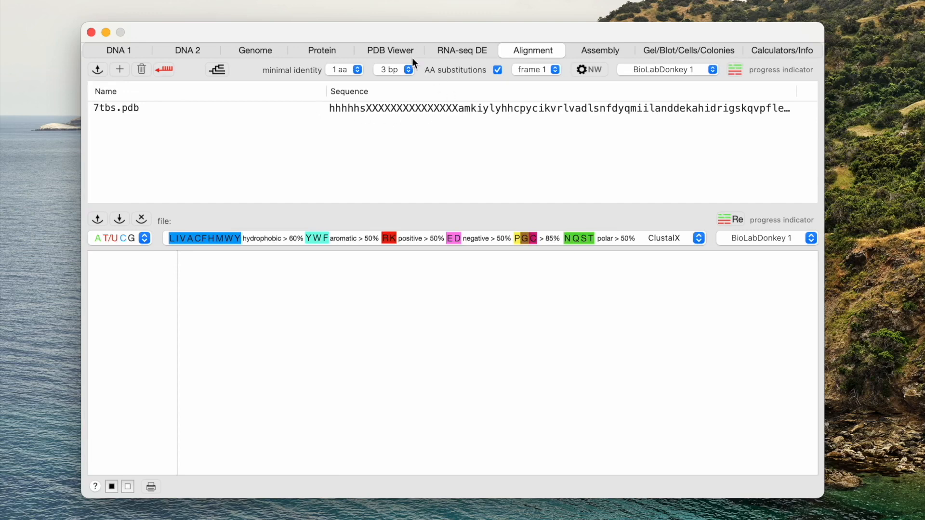
pyautogui.click(398, 50)
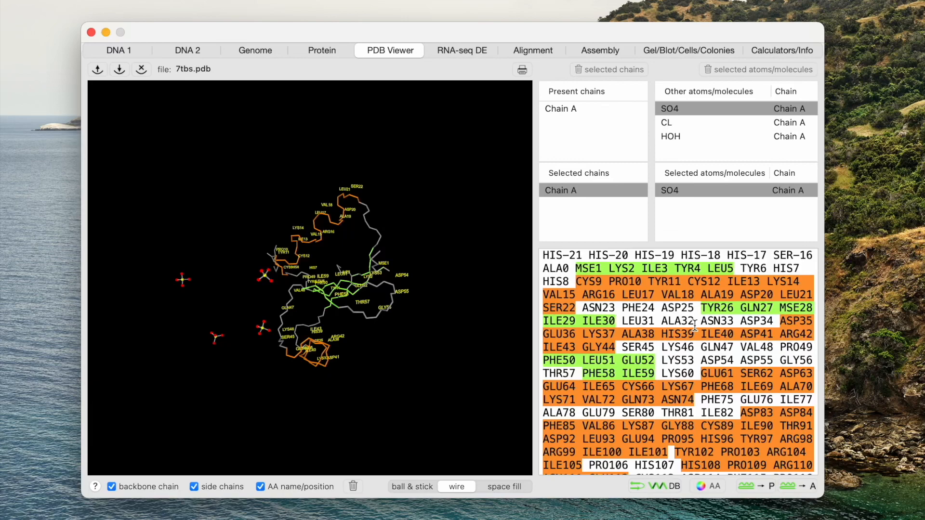
pyautogui.click(458, 50)
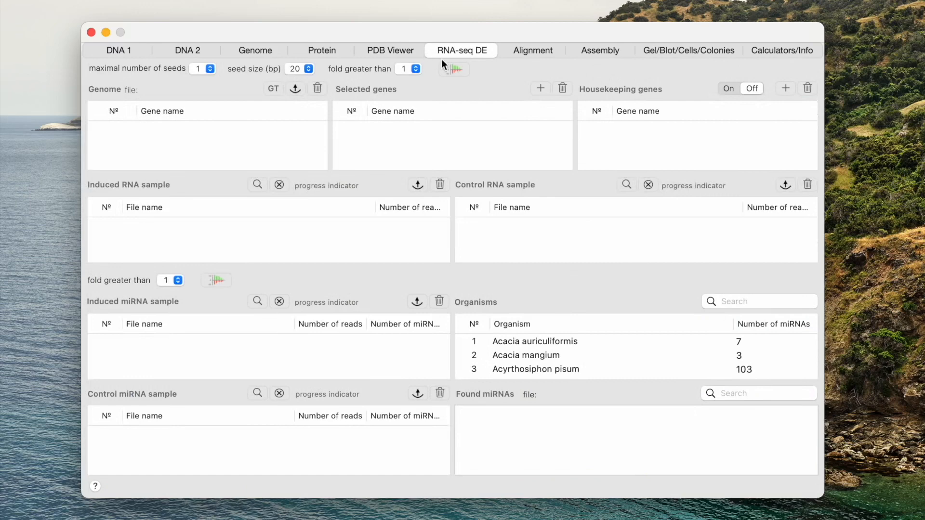